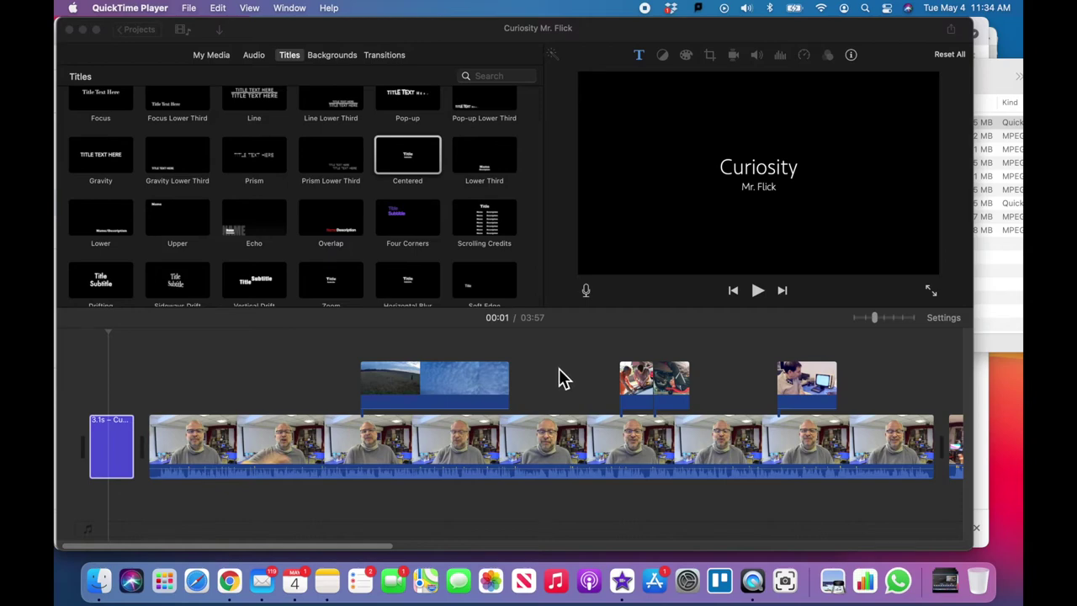
# Add a 1.0s Fade to Black transition after the project's final clip.
pyautogui.click(562, 370)
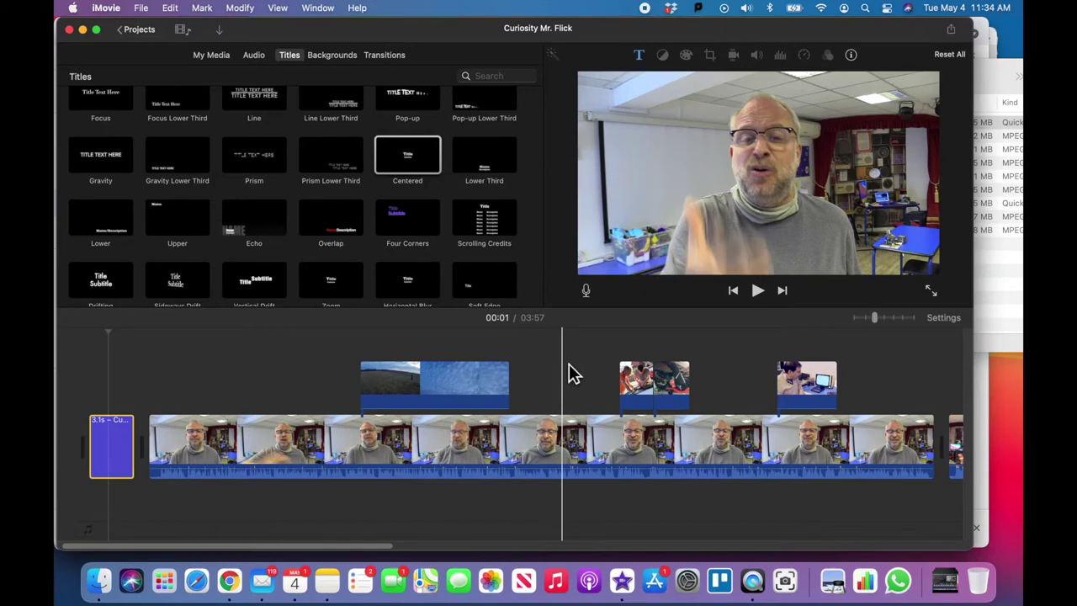
pyautogui.hscroll(15, 572, 373)
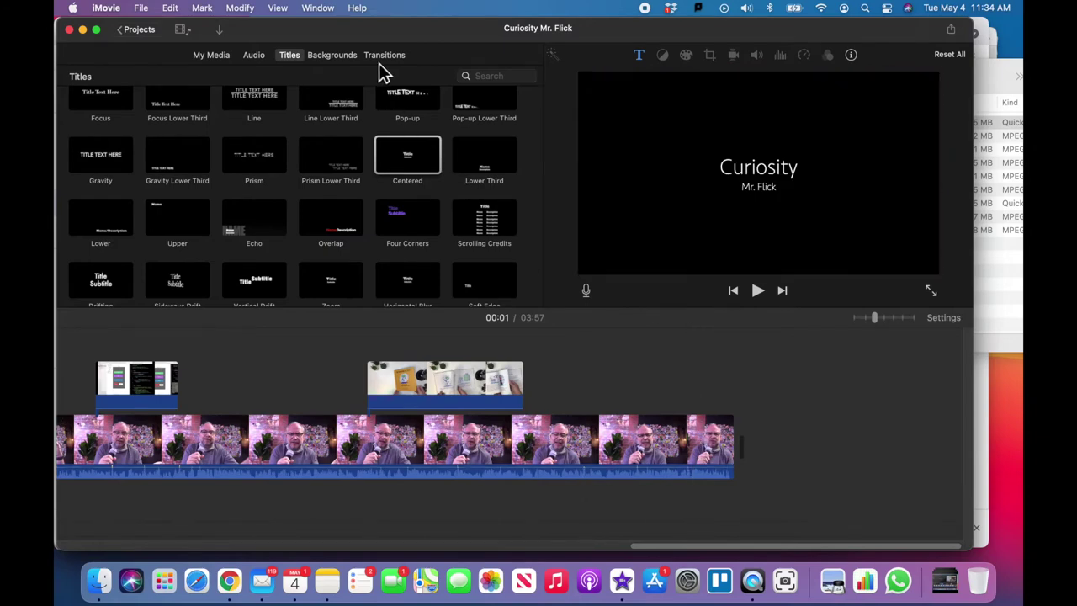
pyautogui.click(387, 58)
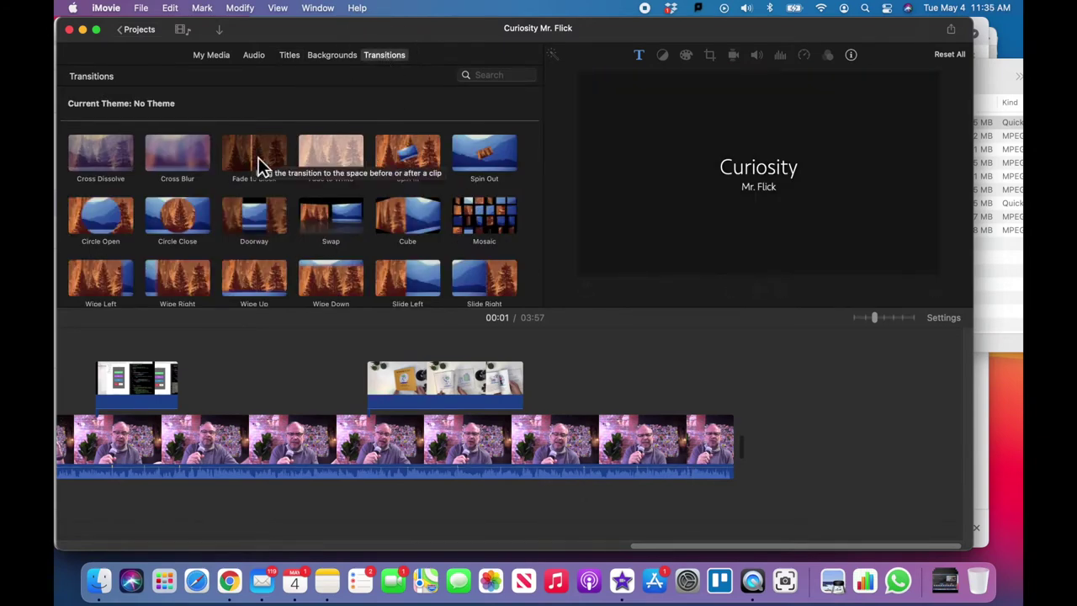
pyautogui.moveTo(258, 159); pyautogui.dragTo(778, 451)
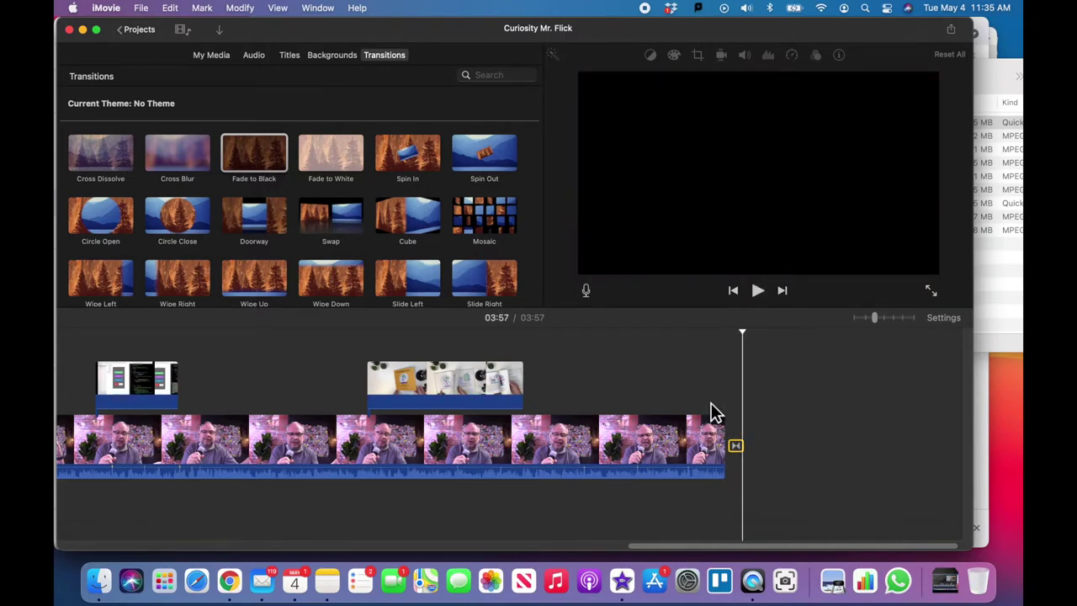
pyautogui.hscroll(-10, 807, 404)
# Drag the 'Higher LiQWYD No Copyright Music' mp3 from the audio files folder into the iMovie timeline.
pyautogui.hscroll(-15, 806, 399)
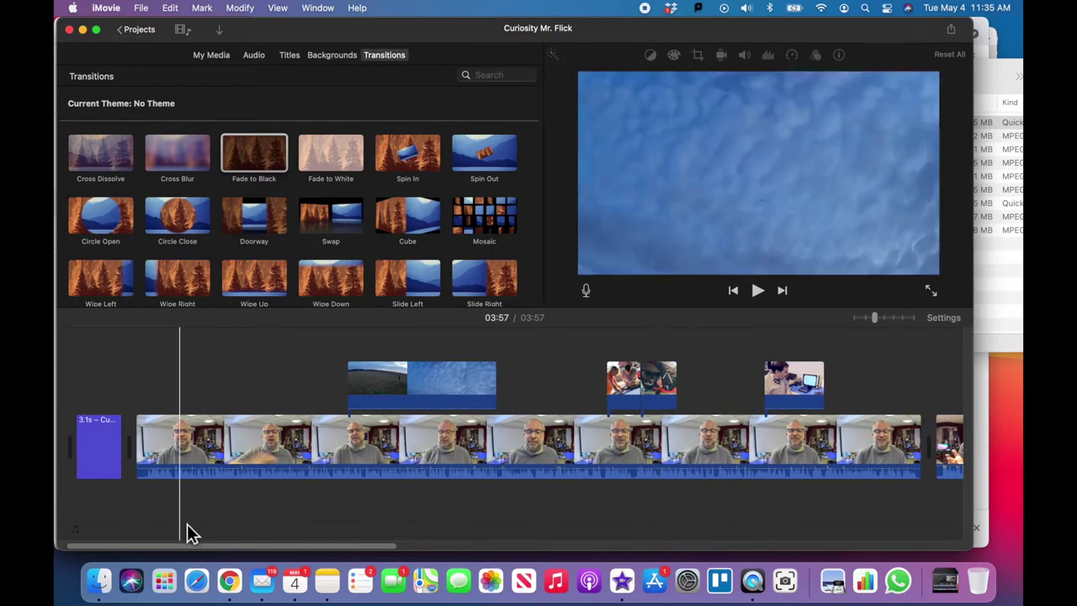
pyautogui.click(103, 579)
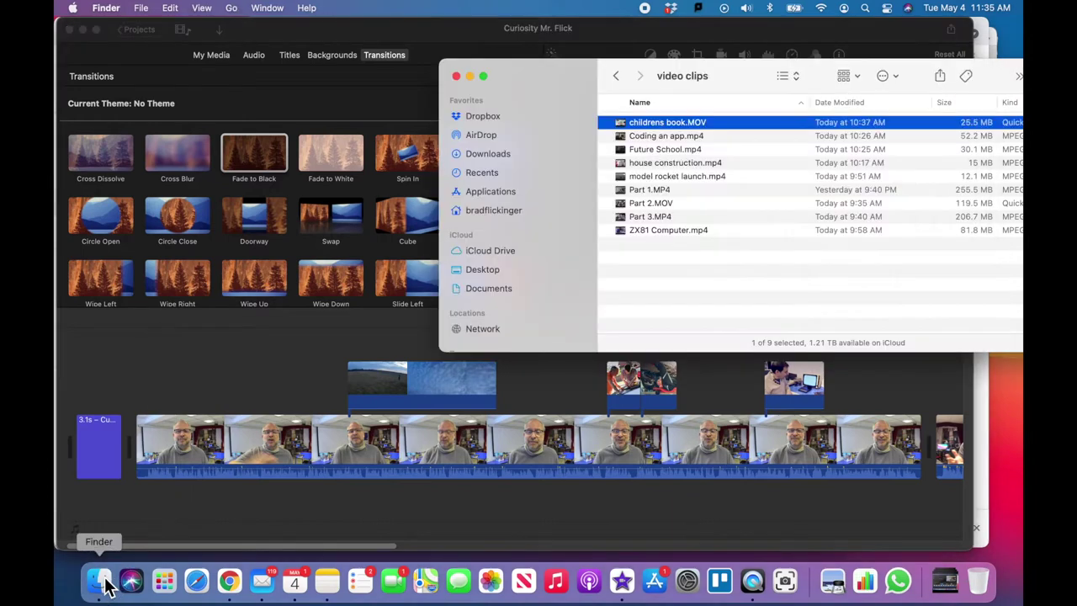
pyautogui.click(617, 75)
pyautogui.doubleClick(627, 126)
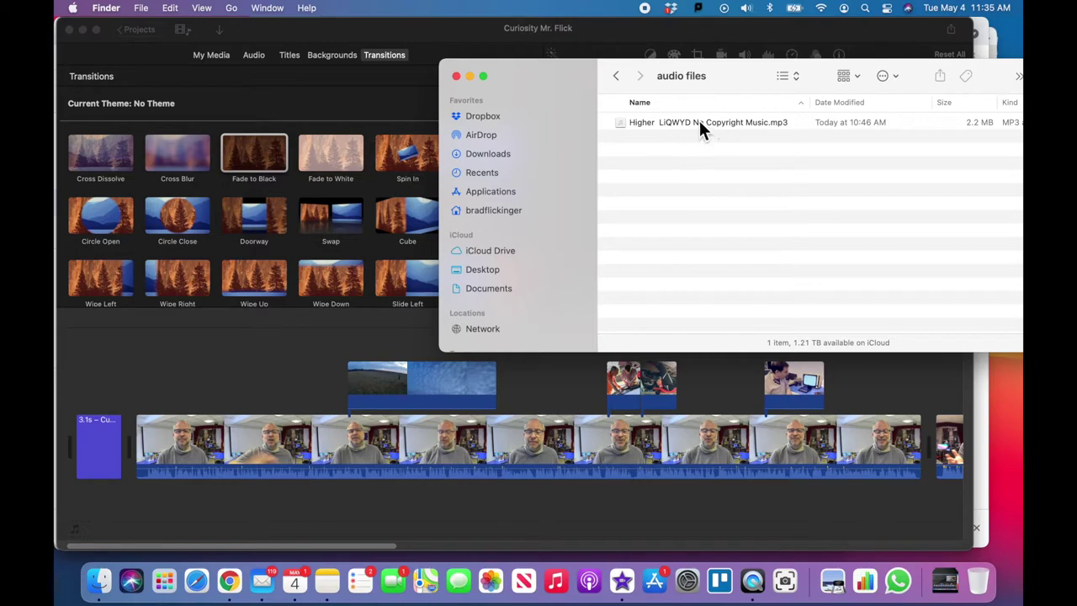
pyautogui.click(700, 123)
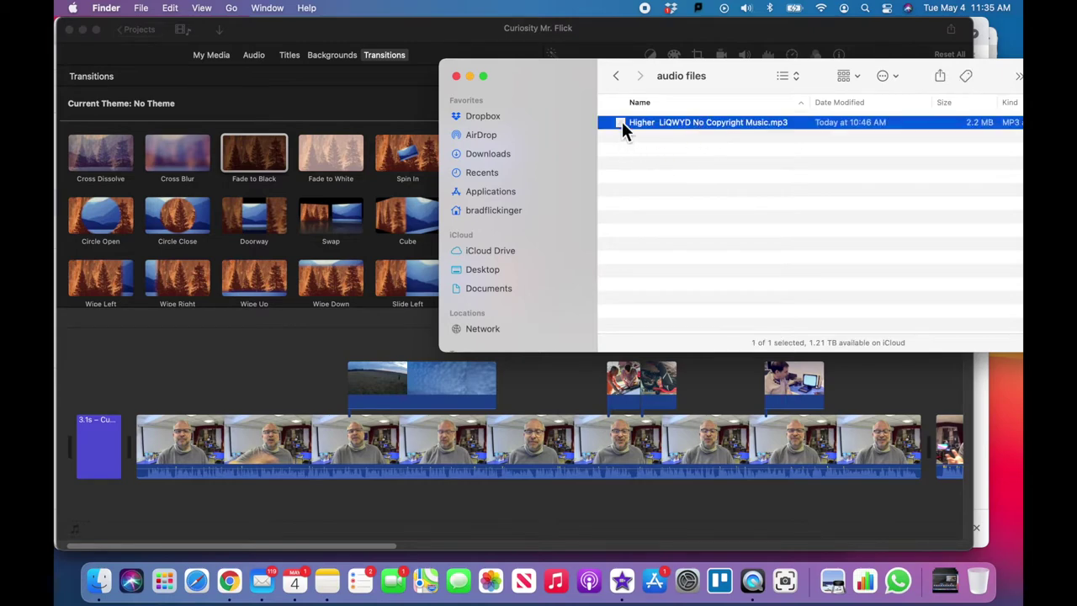
pyautogui.moveTo(622, 122); pyautogui.dragTo(102, 505)
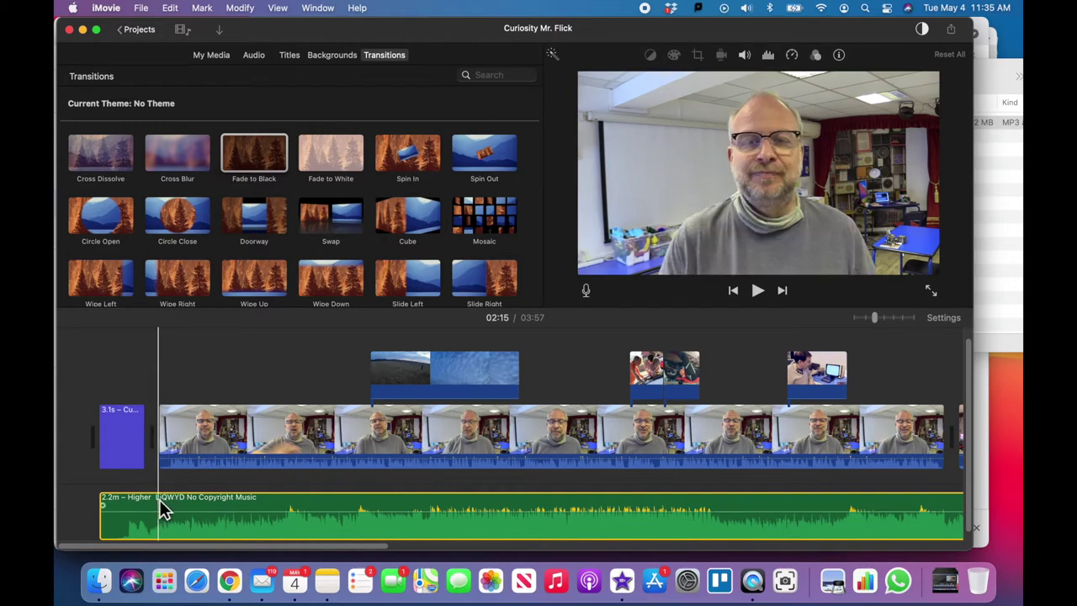
# Preview the opening with the Higher LiQWYD music playing under the Curiosity title.
pyautogui.press('space')
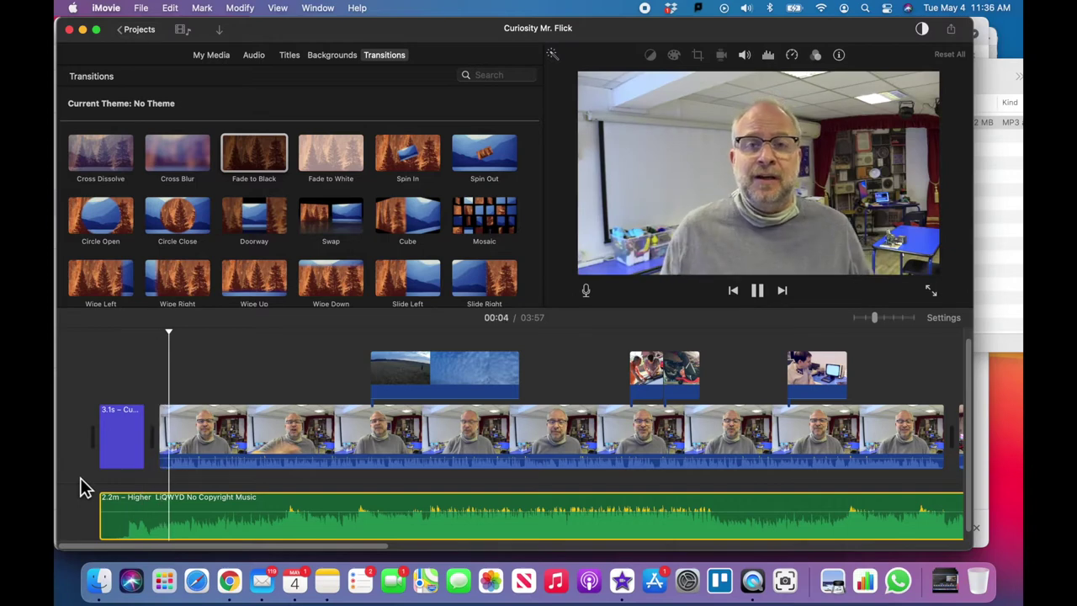
pyautogui.press('space')
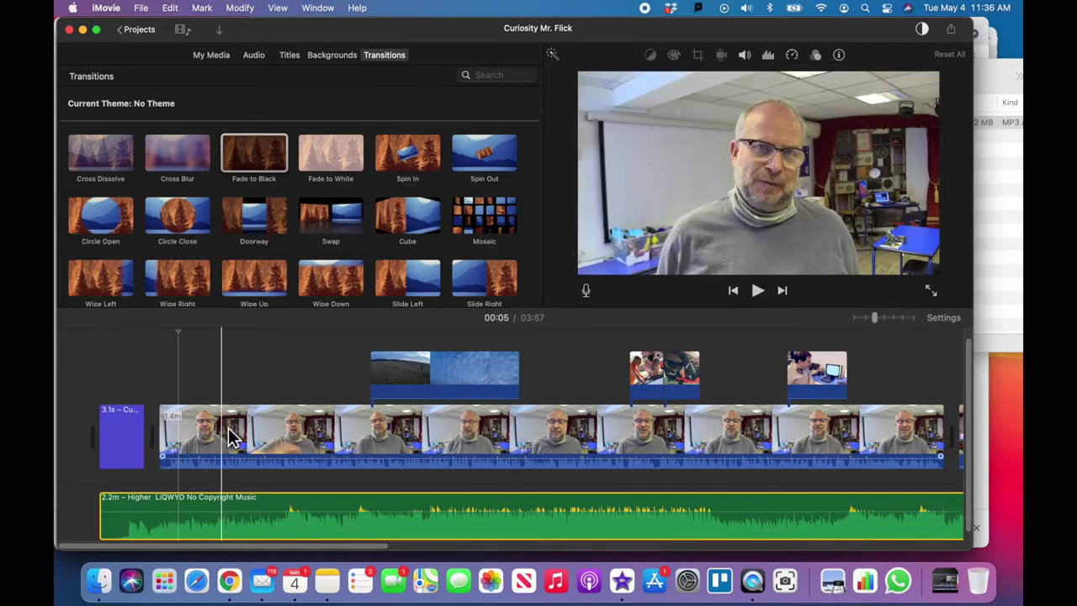
pyautogui.scroll(-1, 232, 429)
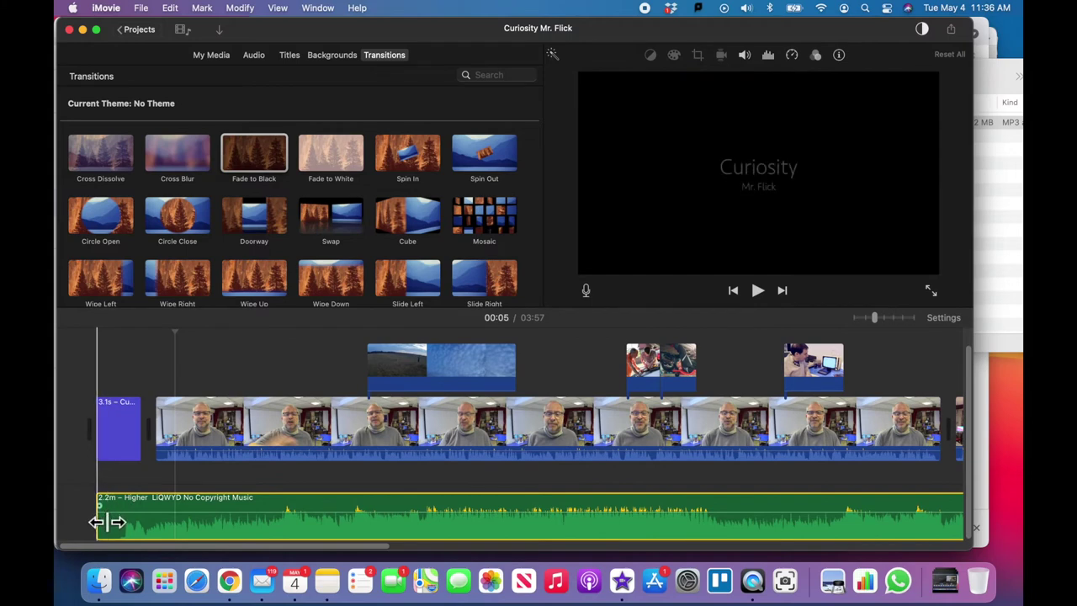
# Trim the music clip's opening so it starts with the project, preview it, and fit the timeline.
pyautogui.moveTo(107, 522); pyautogui.dragTo(137, 510)
pyautogui.click(156, 509)
pyautogui.press('space')
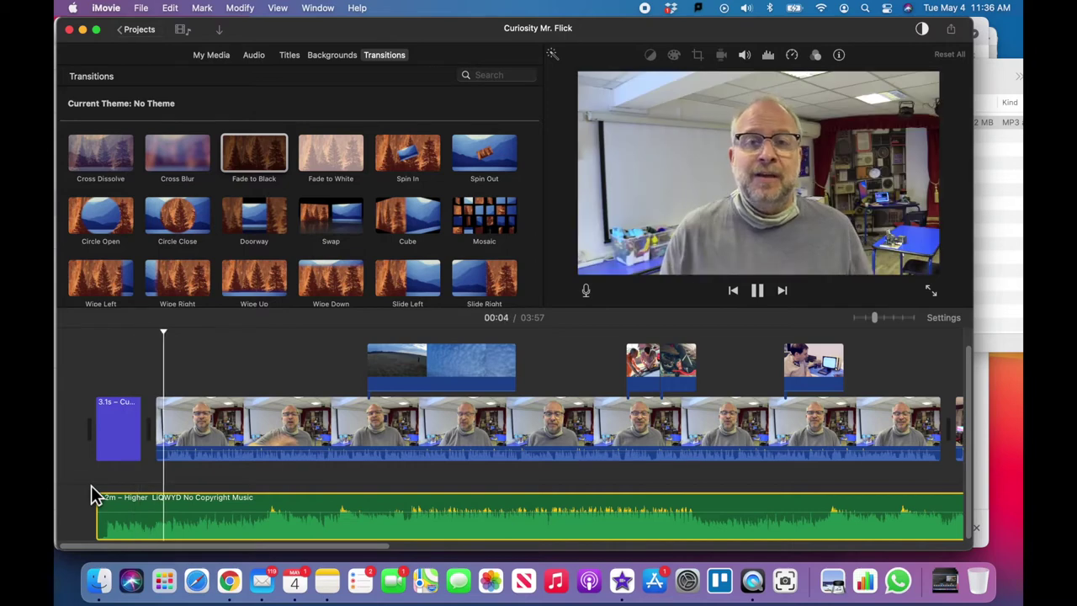
pyautogui.press('space')
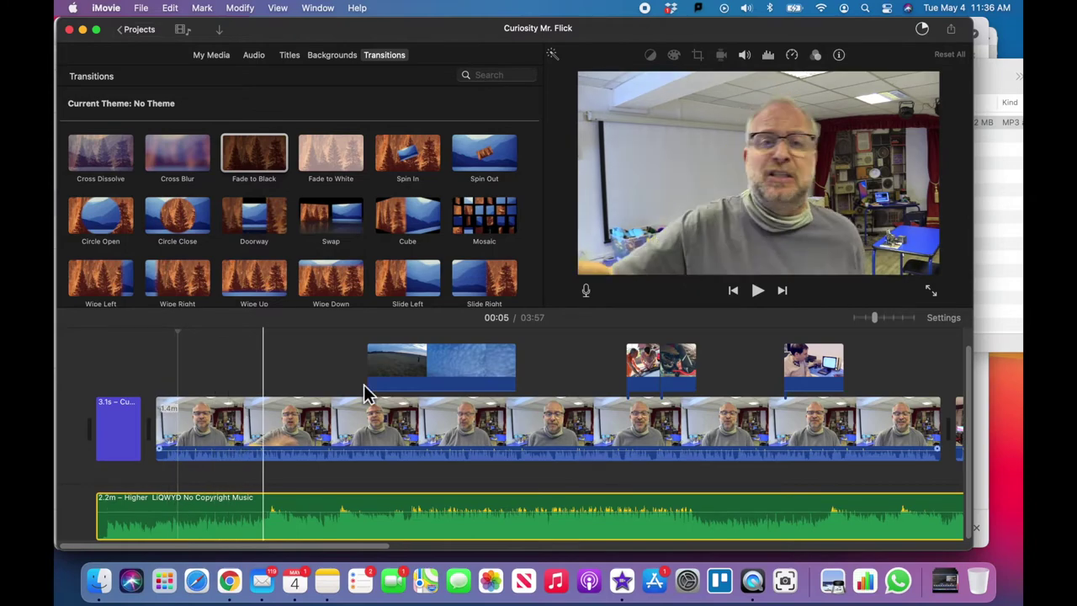
pyautogui.moveTo(877, 319); pyautogui.dragTo(862, 322)
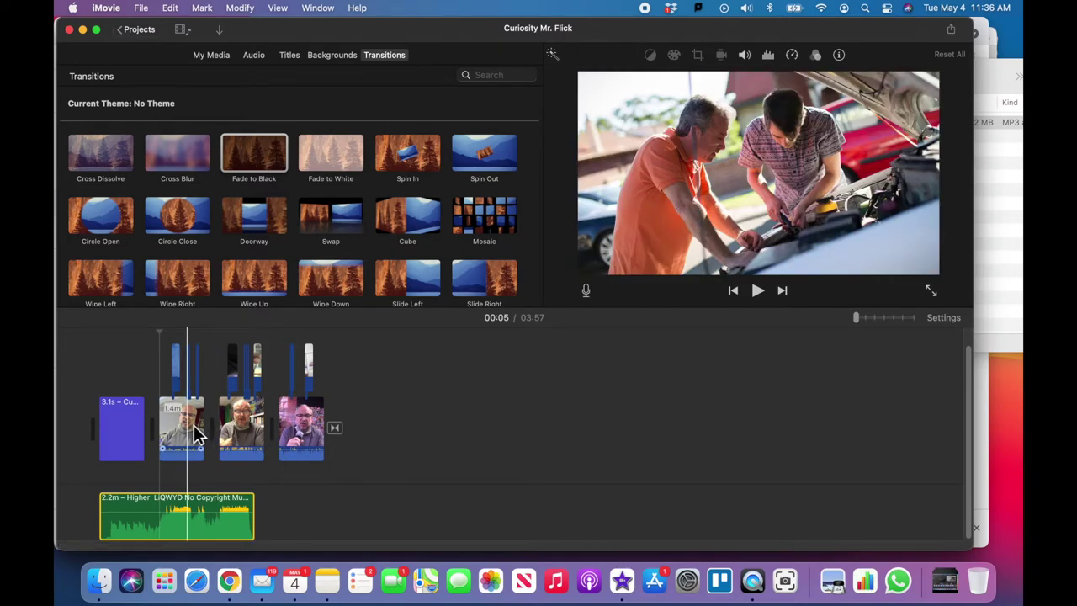
# Turn on Lower volume of other clips for the three interview clips.
pyautogui.click(193, 427)
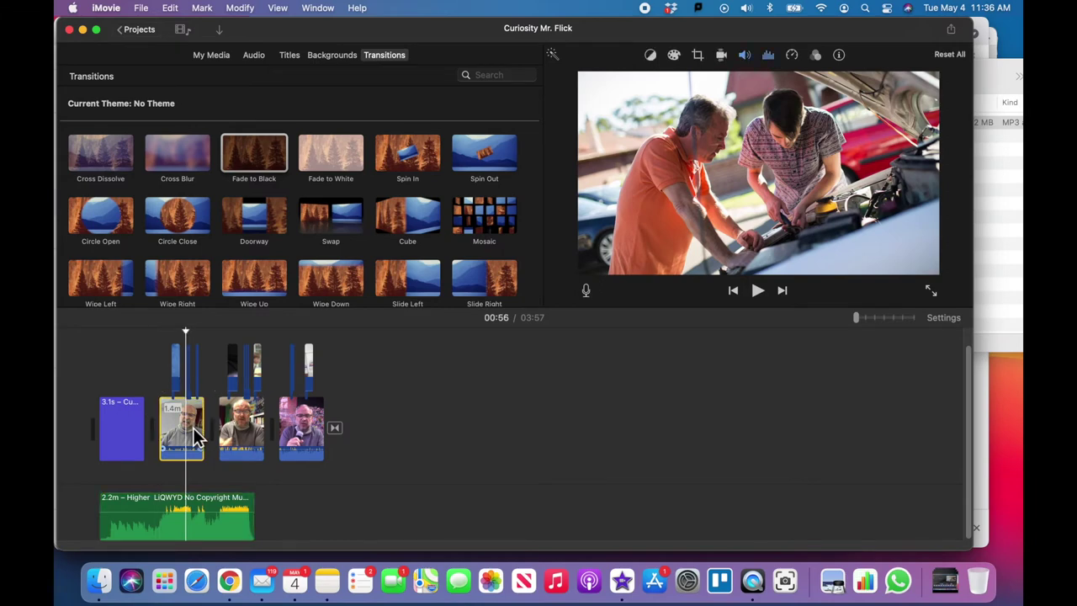
pyautogui.keyDown('shift'); pyautogui.click(296, 428); pyautogui.keyUp('shift')
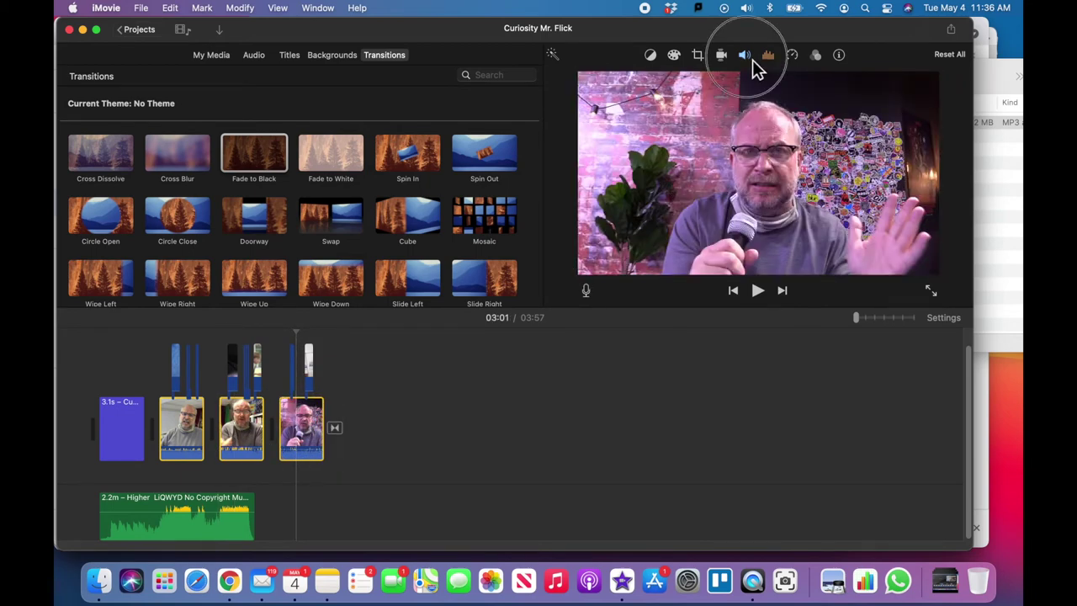
pyautogui.click(749, 58)
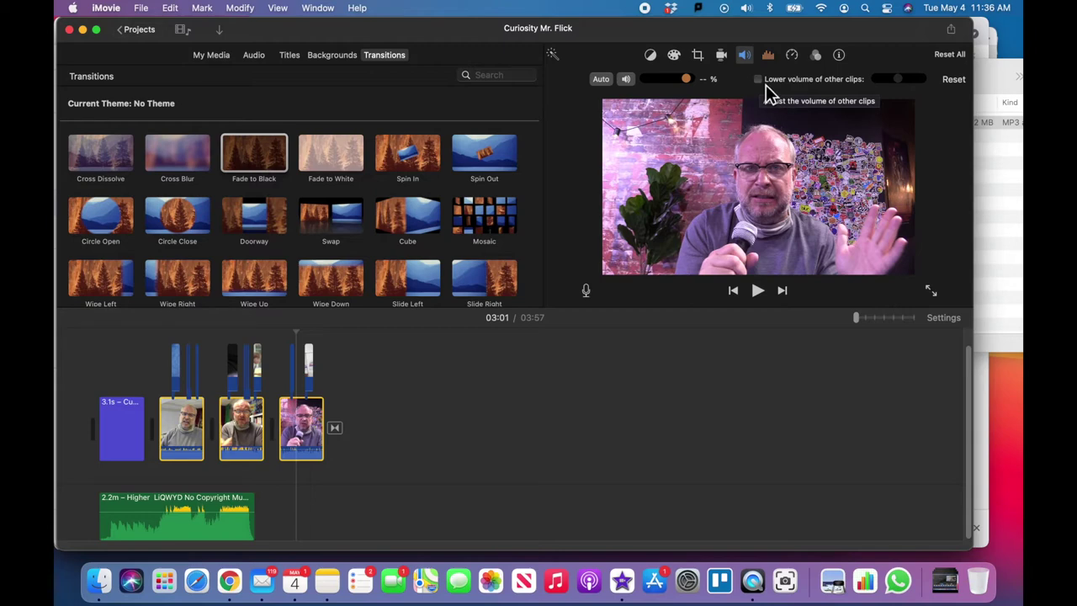
pyautogui.click(766, 85)
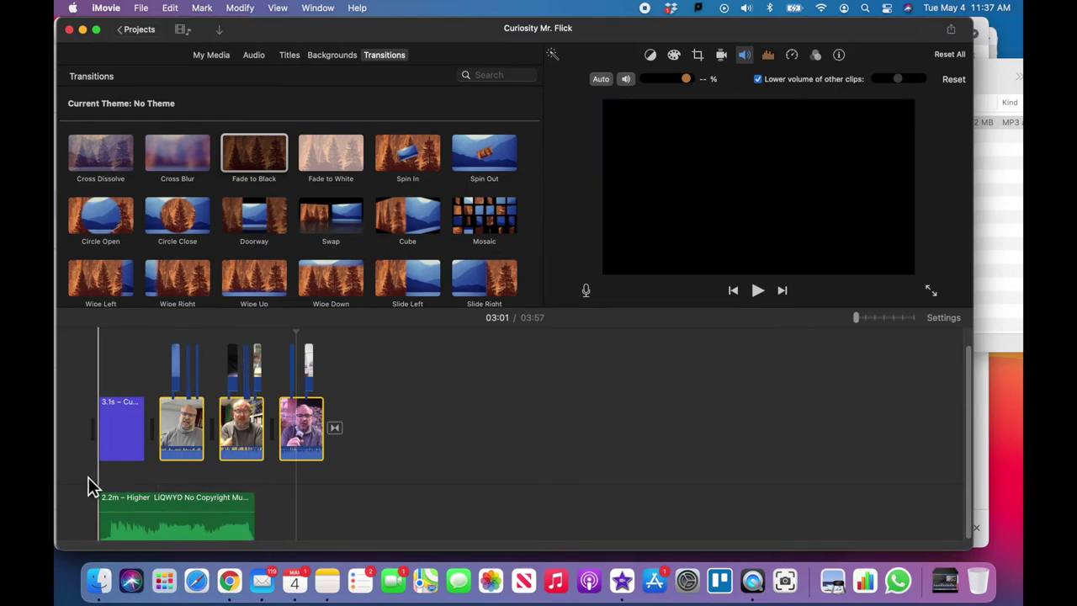
pyautogui.press('\\')
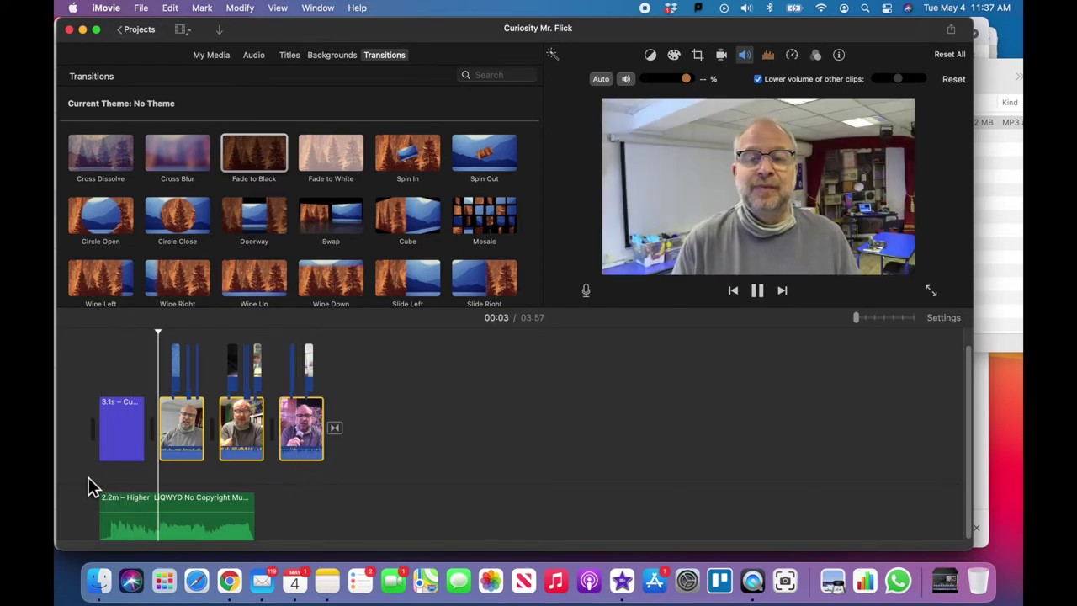
# Ease the ducking slider down slightly and preview from the first interview clip.
pyautogui.press('space')
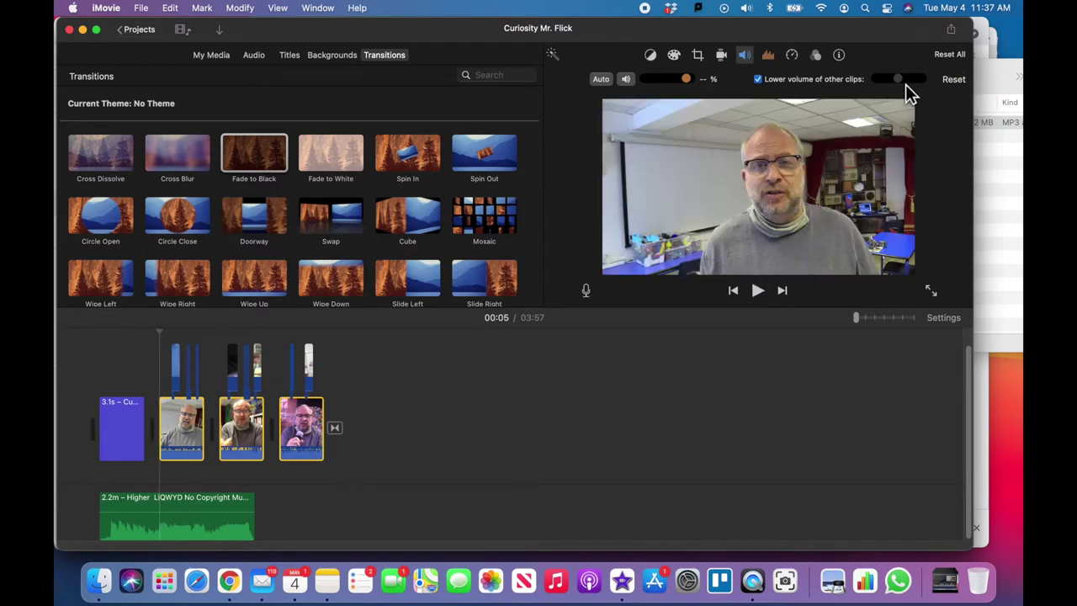
pyautogui.moveTo(905, 84); pyautogui.dragTo(888, 84)
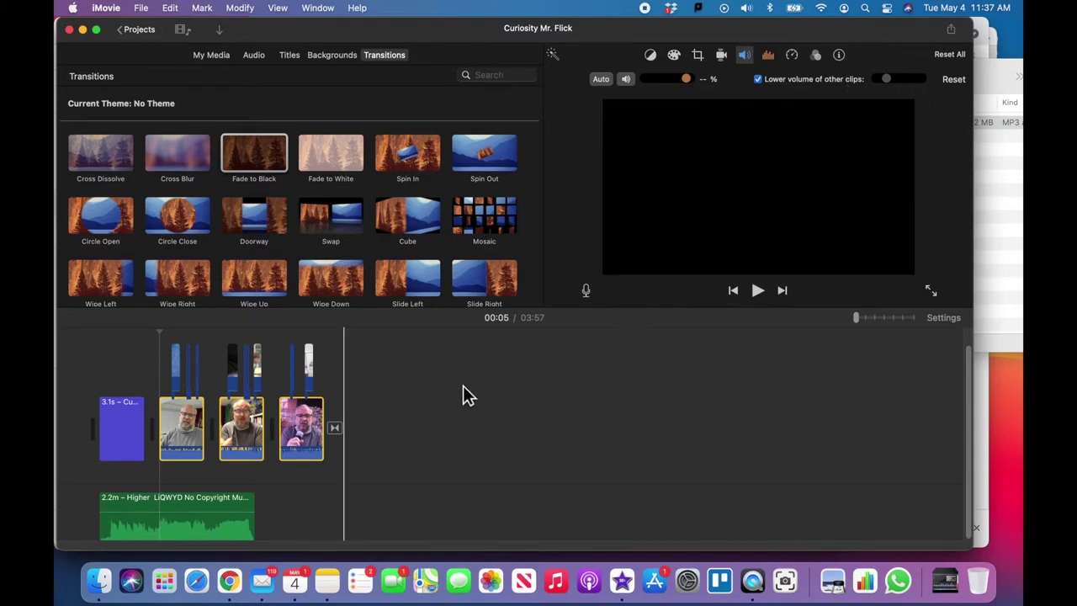
pyautogui.click(173, 450)
pyautogui.press('space')
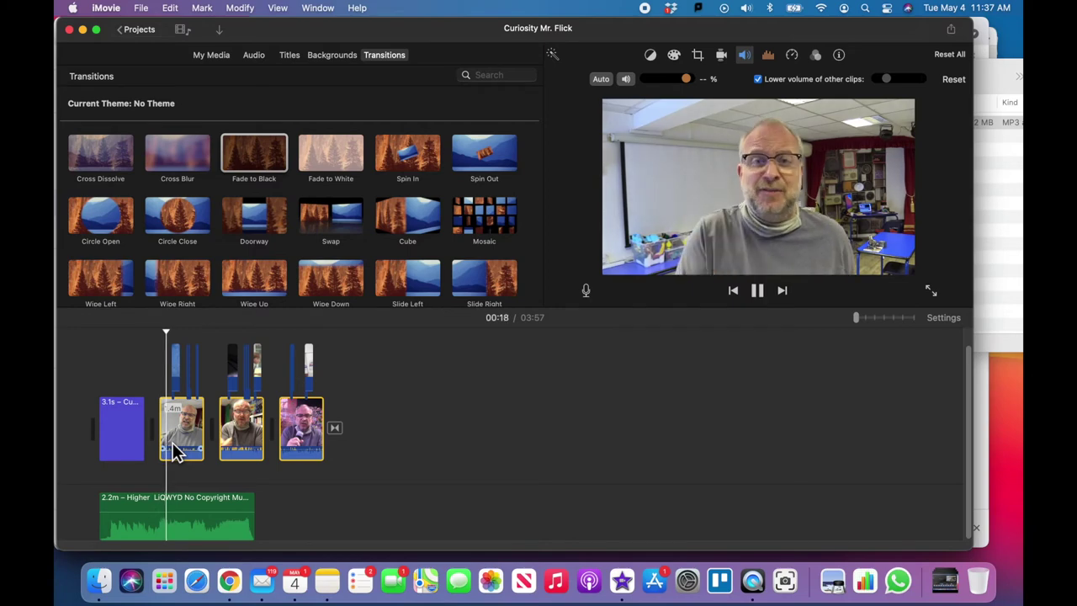
pyautogui.press('space')
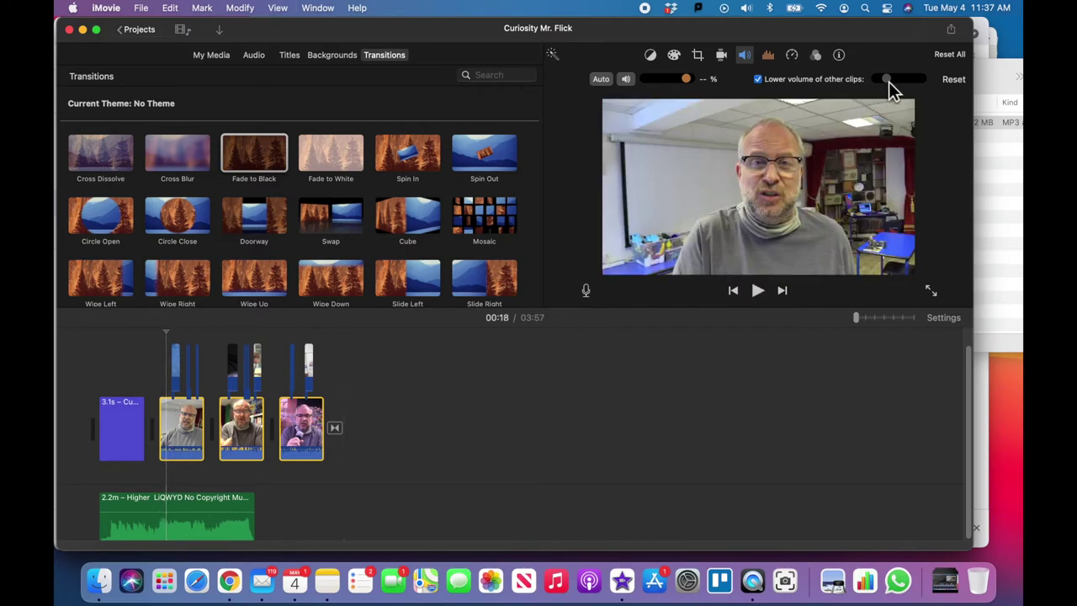
# Strengthen the music ducking and fine-tune the slider while playing the movie back.
pyautogui.moveTo(892, 83); pyautogui.dragTo(916, 84)
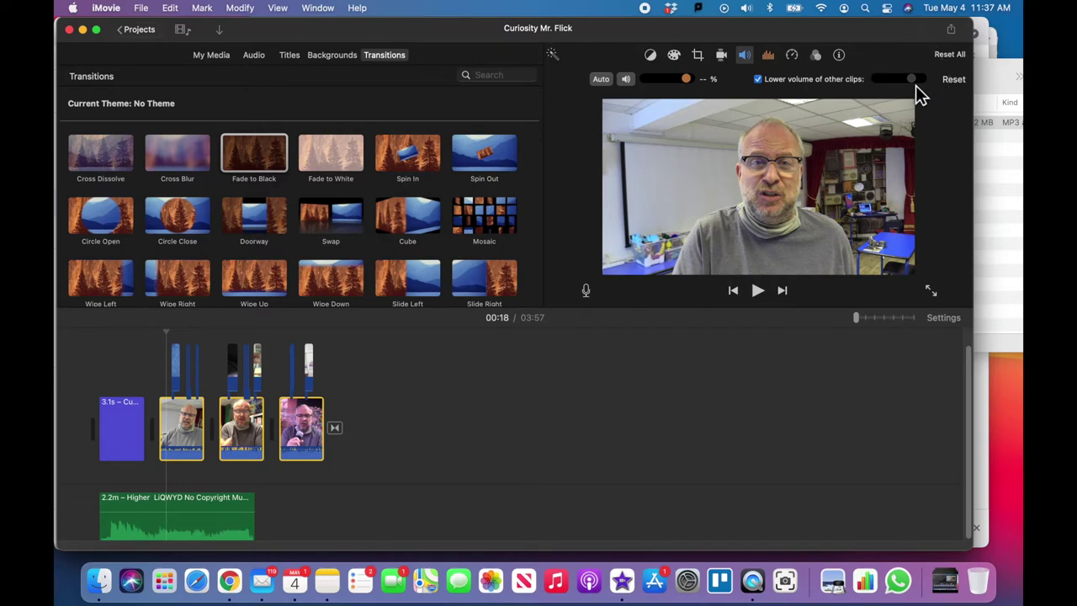
pyautogui.press('space')
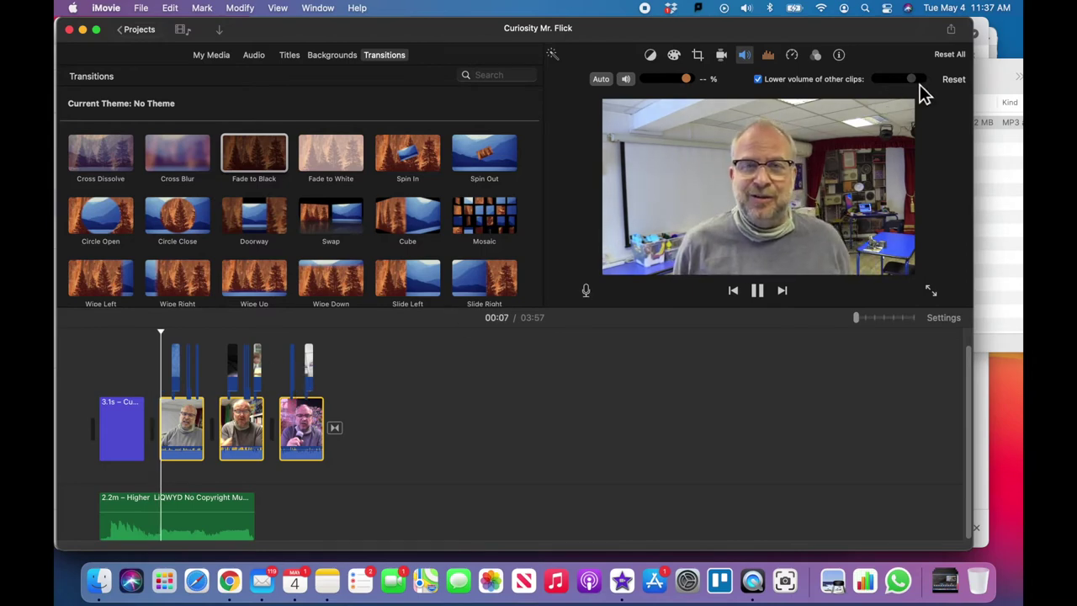
pyautogui.moveTo(920, 84); pyautogui.dragTo(922, 85)
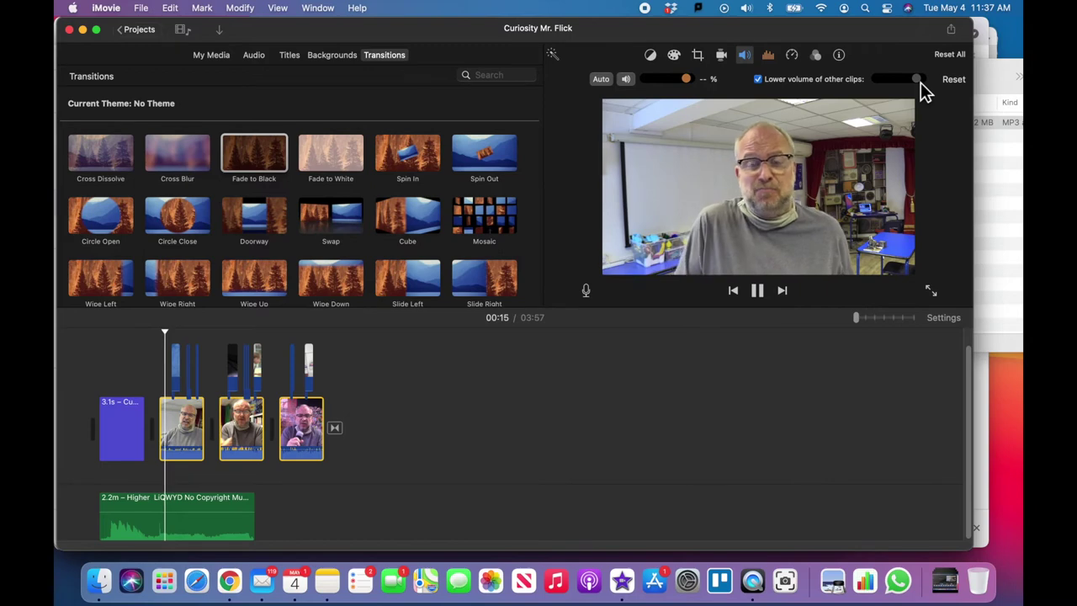
pyautogui.moveTo(921, 83); pyautogui.dragTo(918, 83)
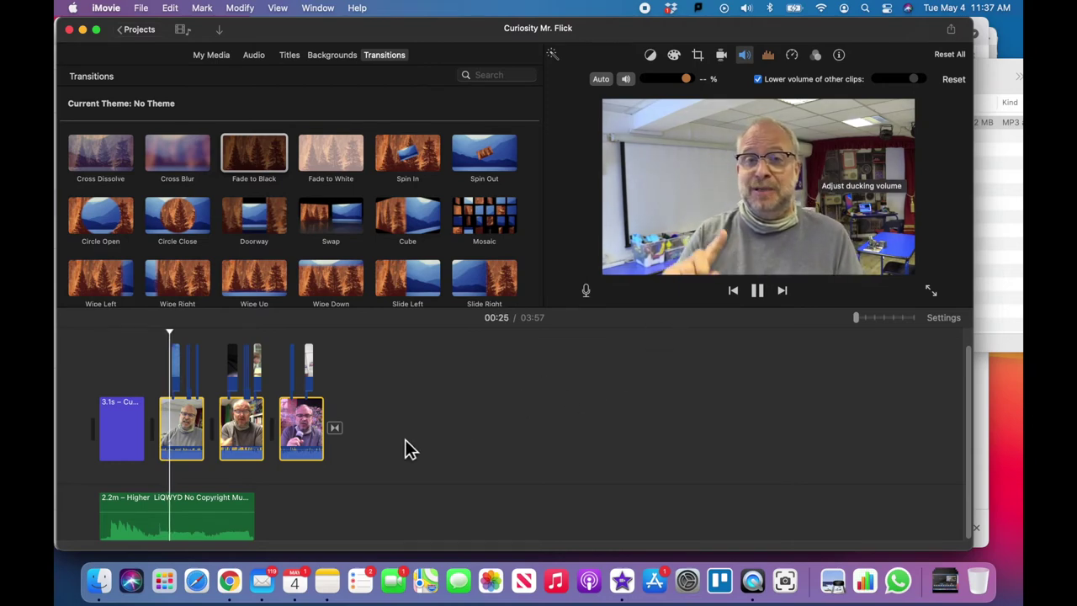
pyautogui.press('space')
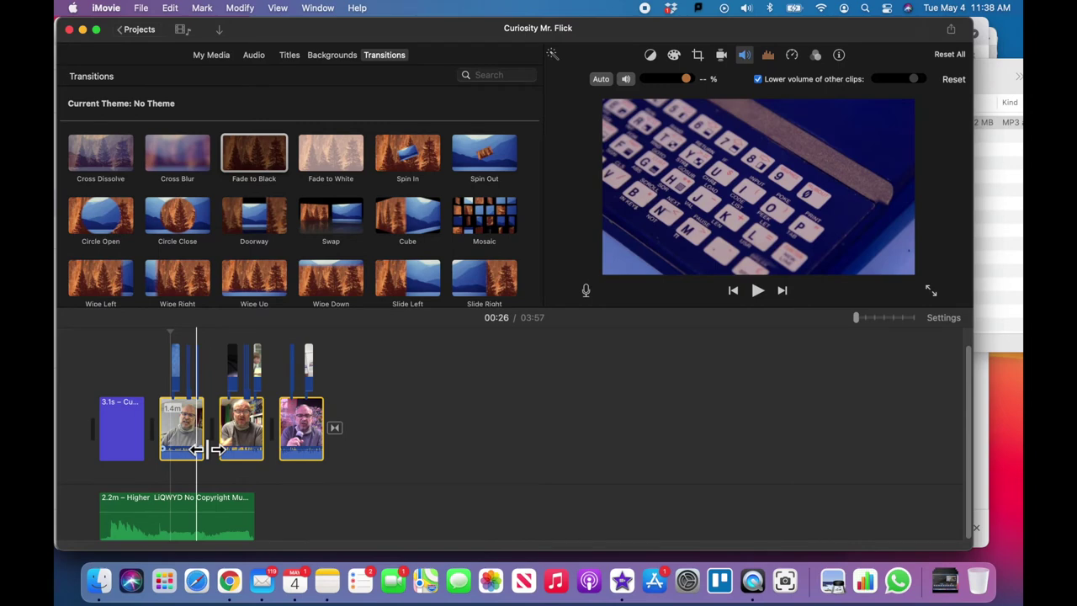
pyautogui.press('space')
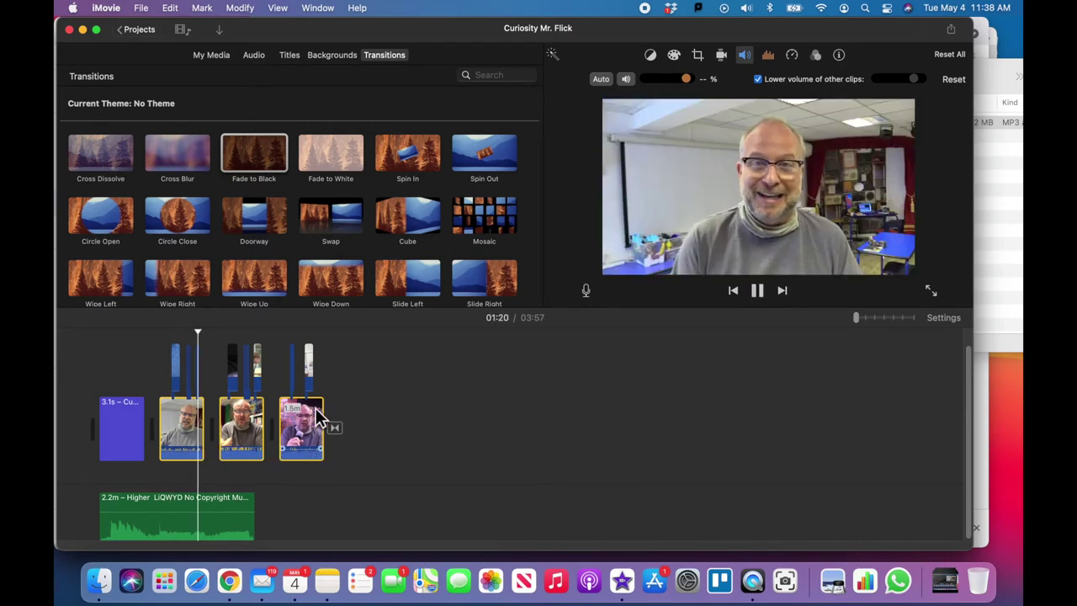
pyautogui.moveTo(921, 82); pyautogui.dragTo(909, 101)
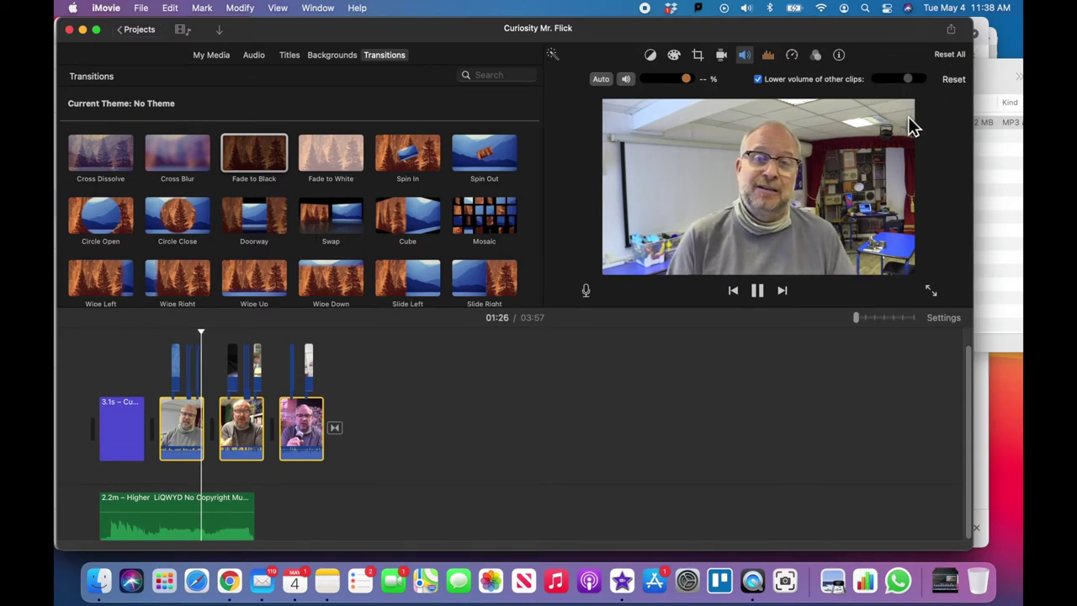
pyautogui.press('space')
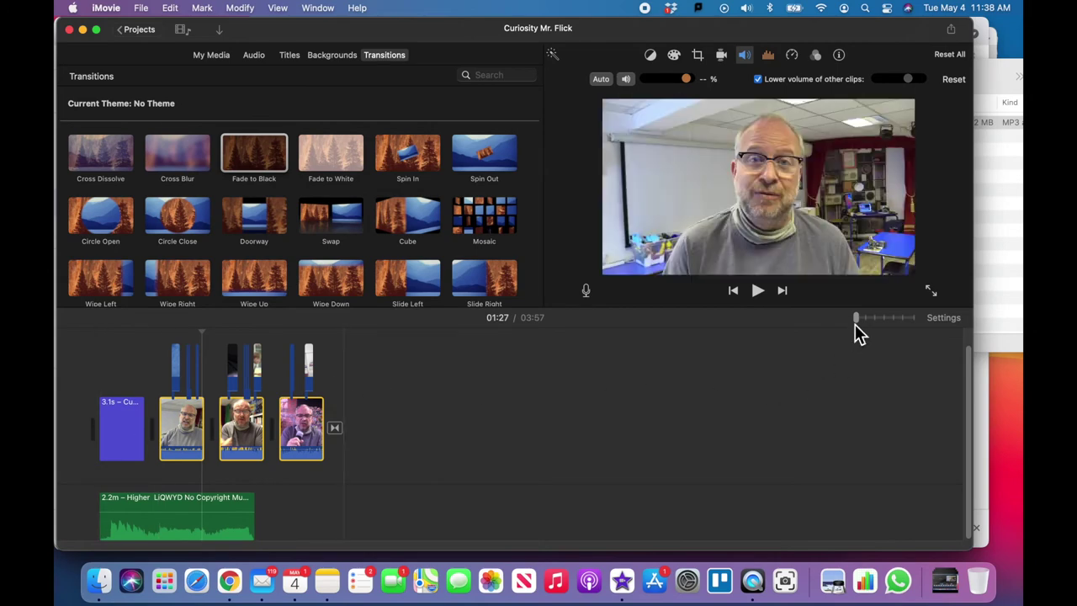
pyautogui.moveTo(858, 317); pyautogui.dragTo(884, 317)
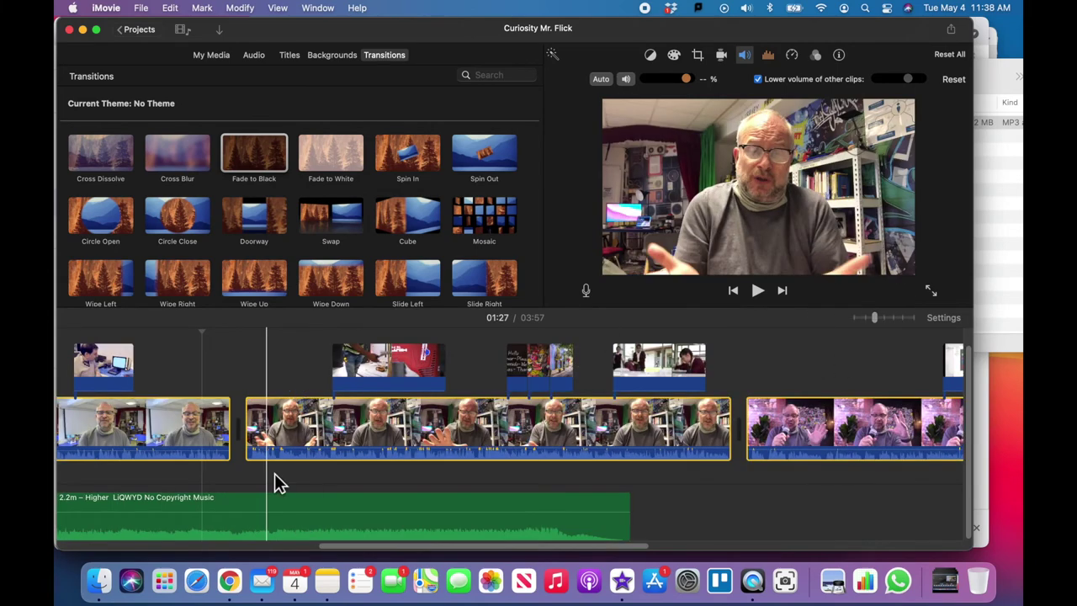
# Replay the first twelve seconds and nudge the music ducking to near its strongest level.
pyautogui.hscroll(-10, 277, 480)
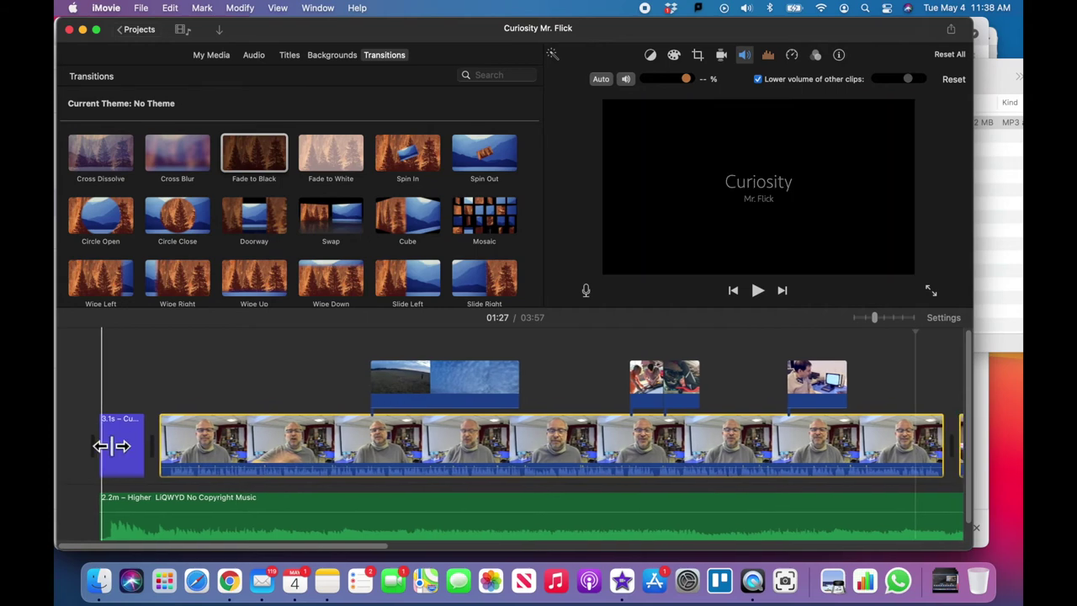
pyautogui.press('space')
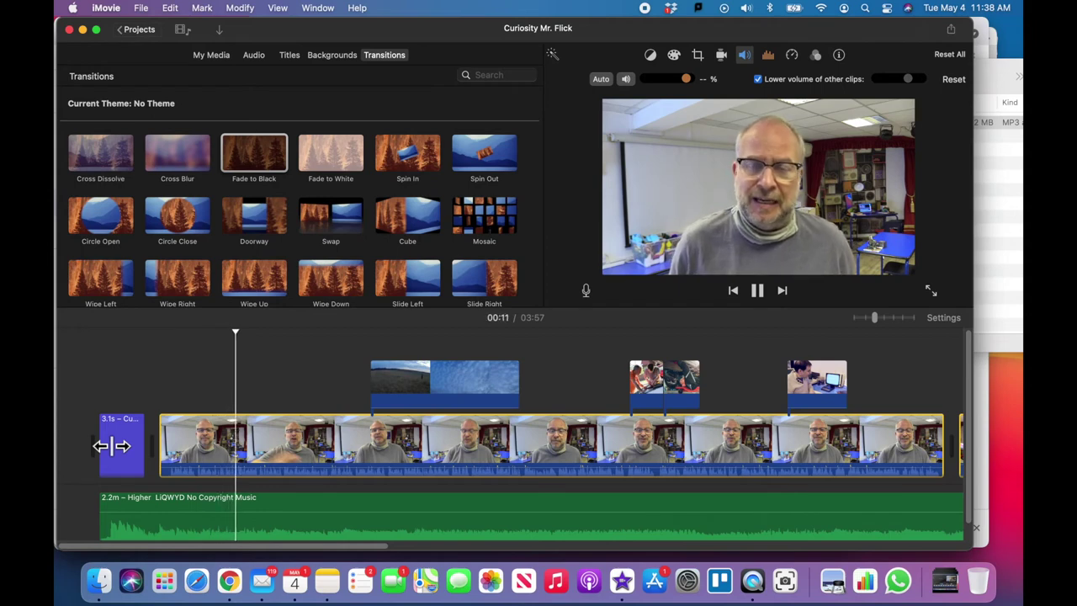
pyautogui.press('space')
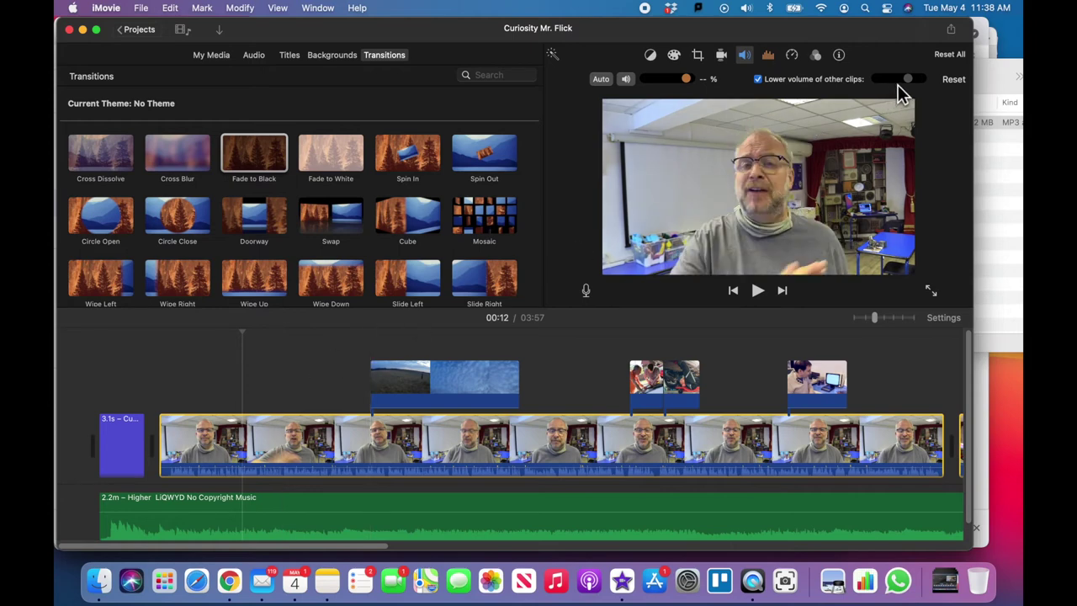
pyautogui.moveTo(881, 325); pyautogui.dragTo(867, 325)
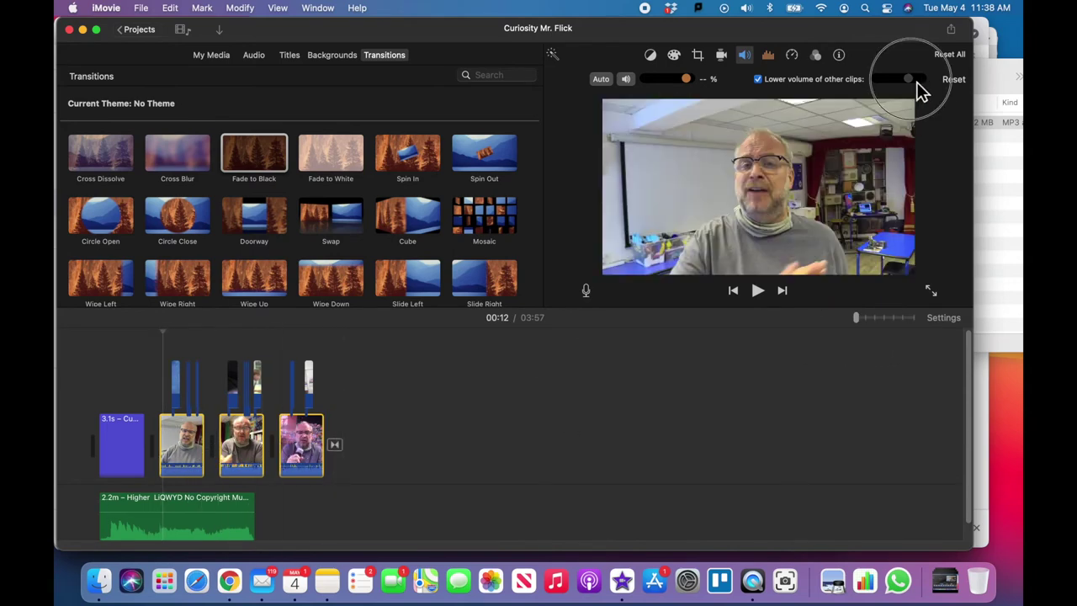
pyautogui.moveTo(916, 82); pyautogui.dragTo(923, 84)
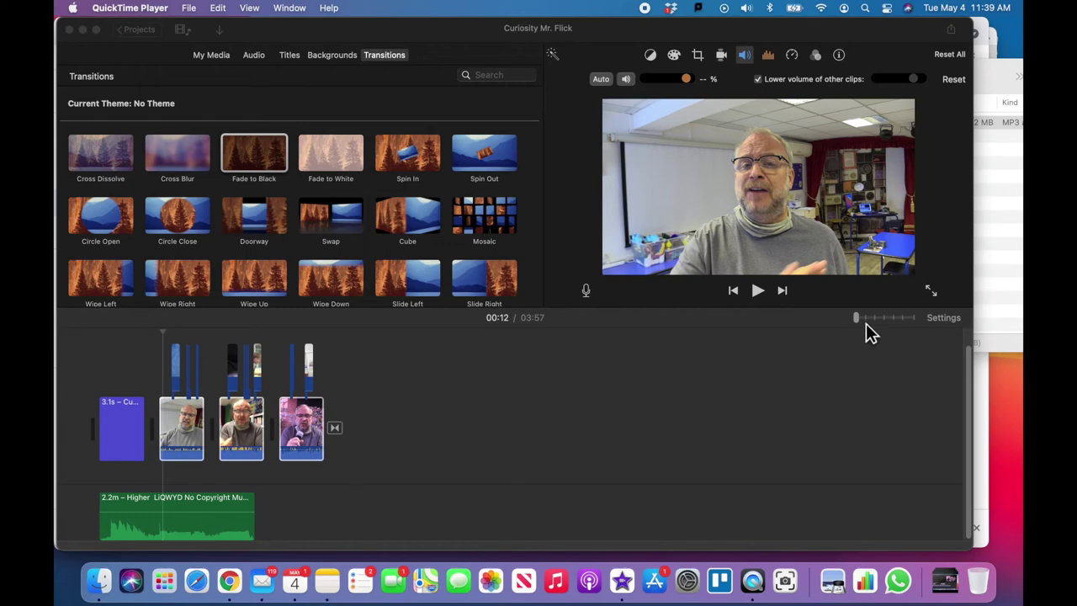
pyautogui.moveTo(866, 323); pyautogui.dragTo(882, 324)
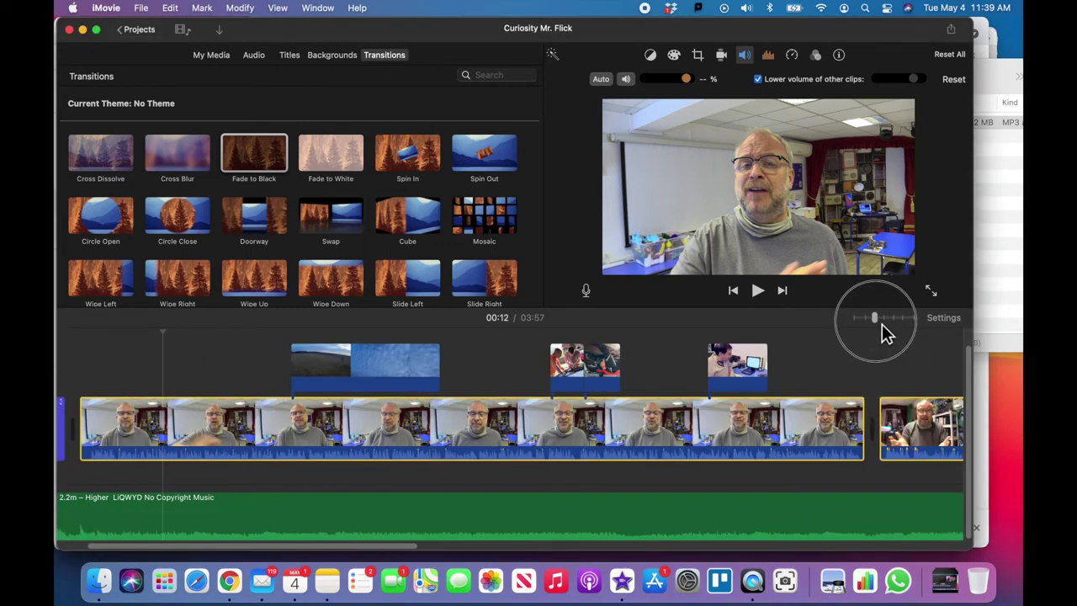
# Copy the Higher LiQWYD music clip and paste the copy right where the first one ends.
pyautogui.hscroll(10, 830, 373)
pyautogui.hscroll(-3, 831, 373)
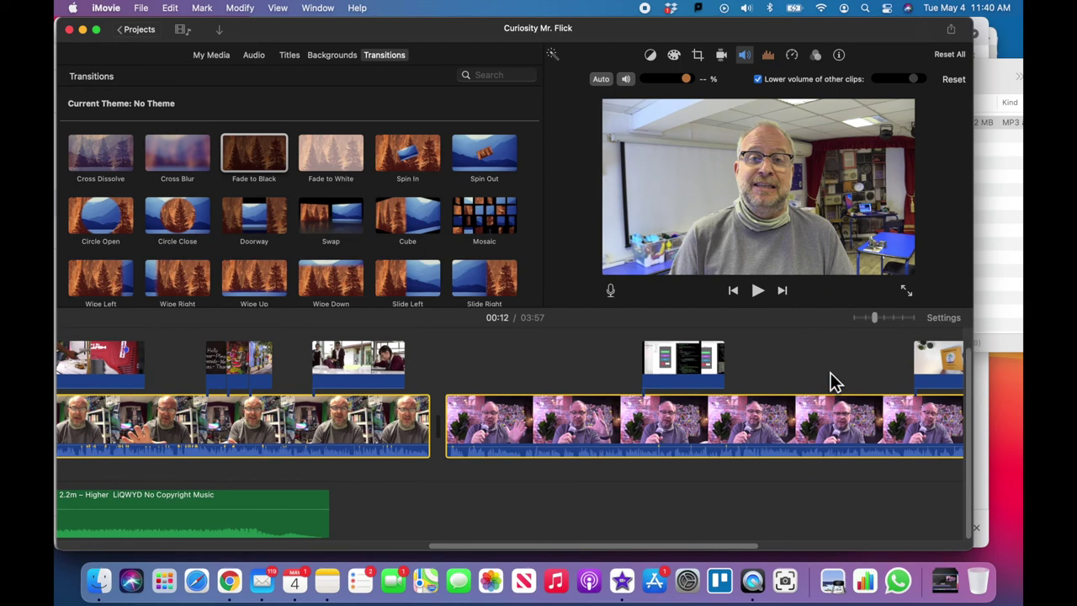
pyautogui.click(315, 511)
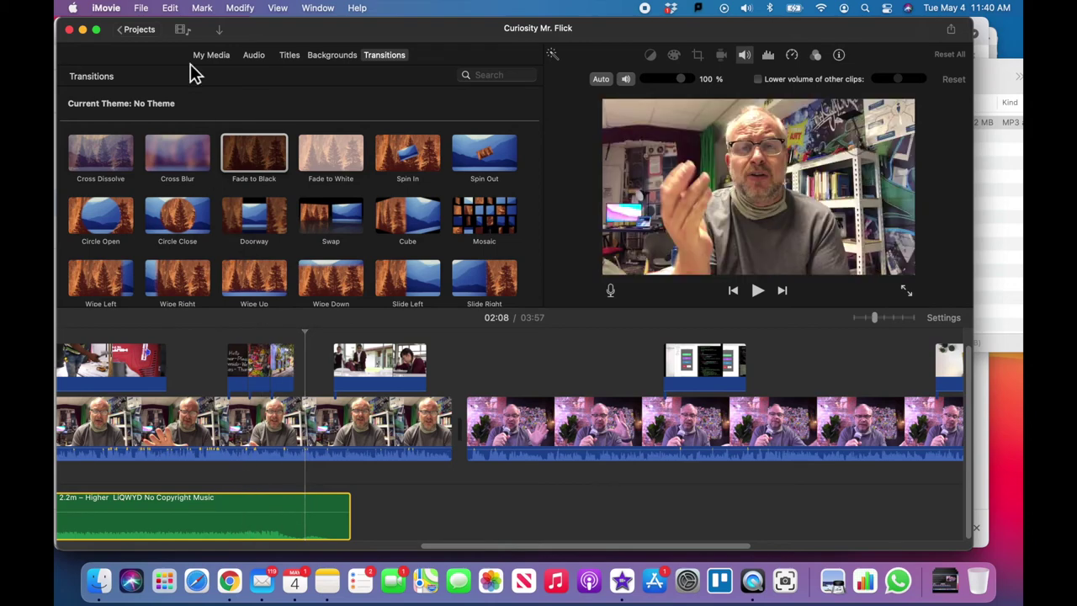
pyautogui.click(171, 7)
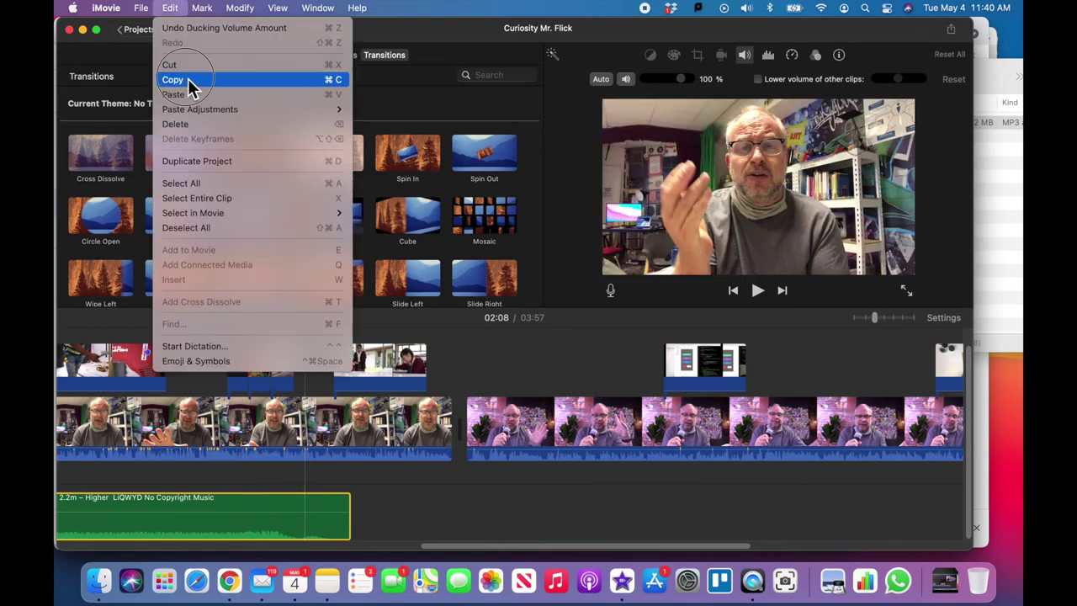
pyautogui.click(188, 78)
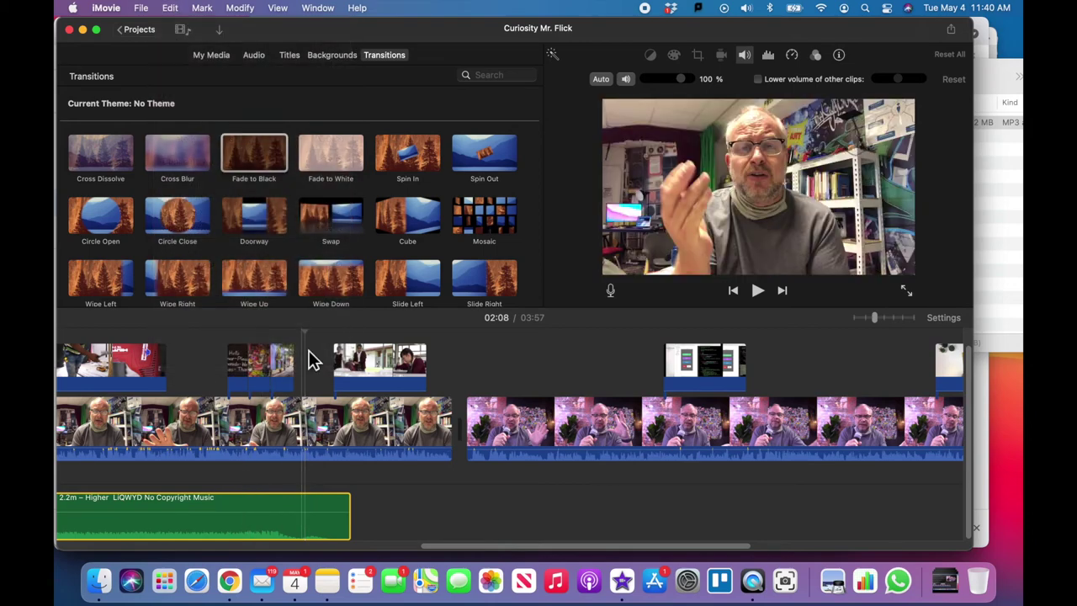
pyautogui.click(358, 511)
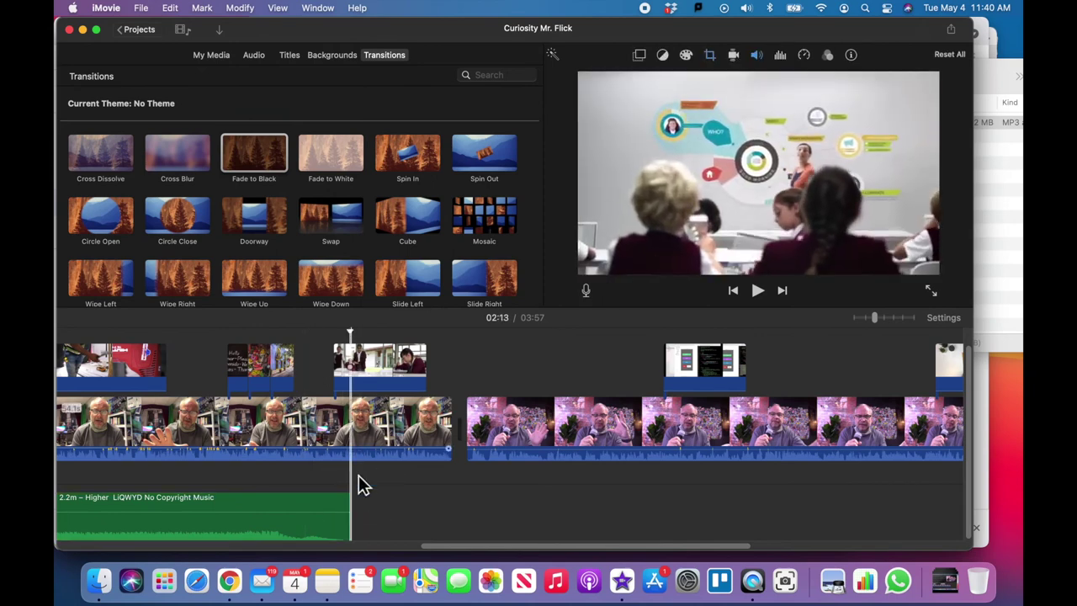
pyautogui.click(170, 7)
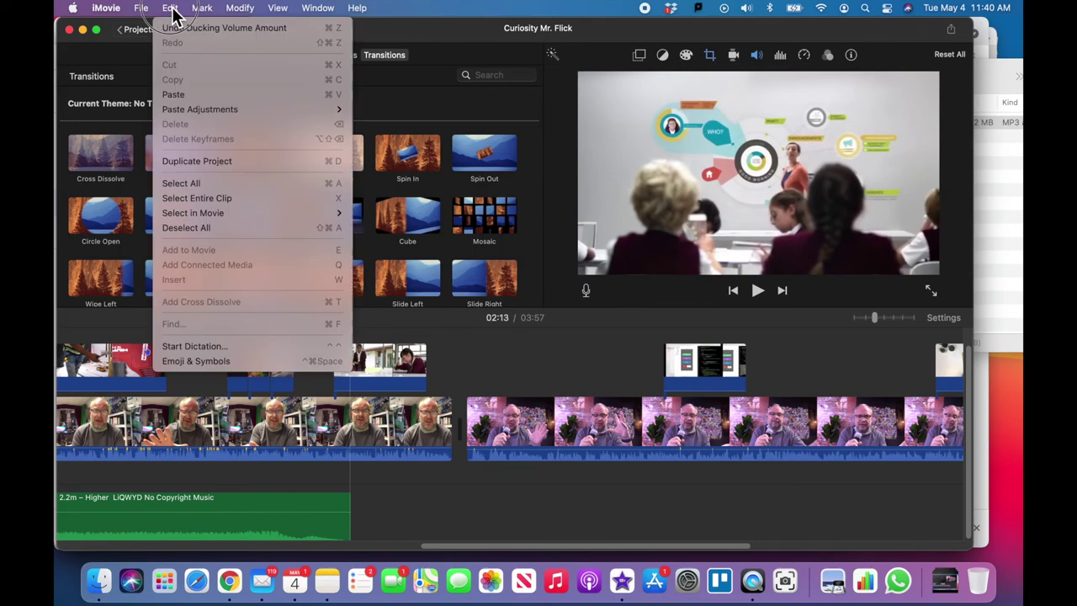
pyautogui.click(204, 99)
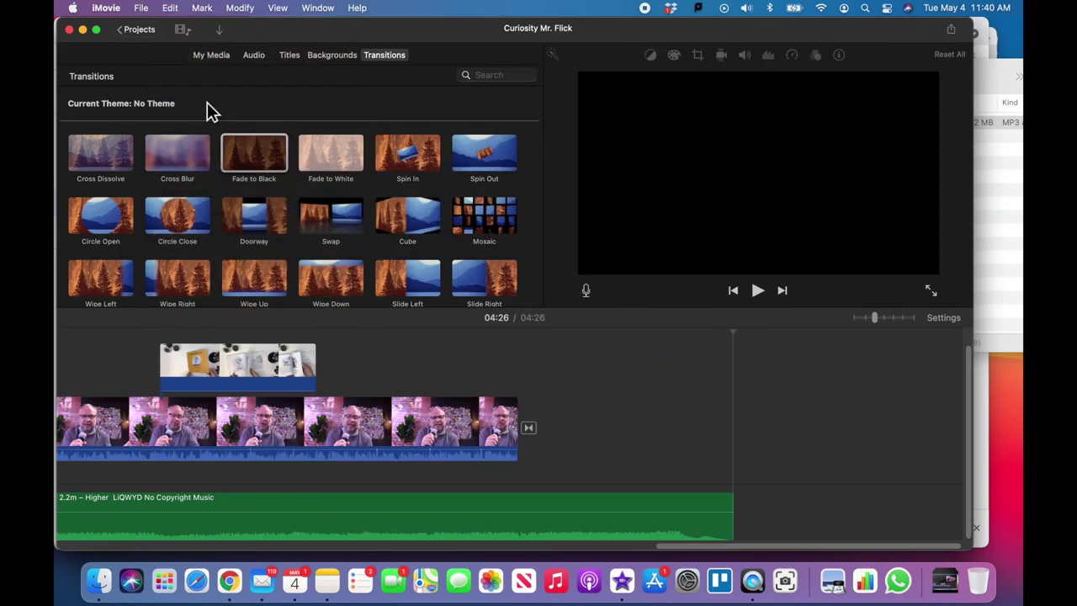
# Select the long talking-head clip so the pasted music ducks under it, then play the ending.
pyautogui.hscroll(-10, 525, 378)
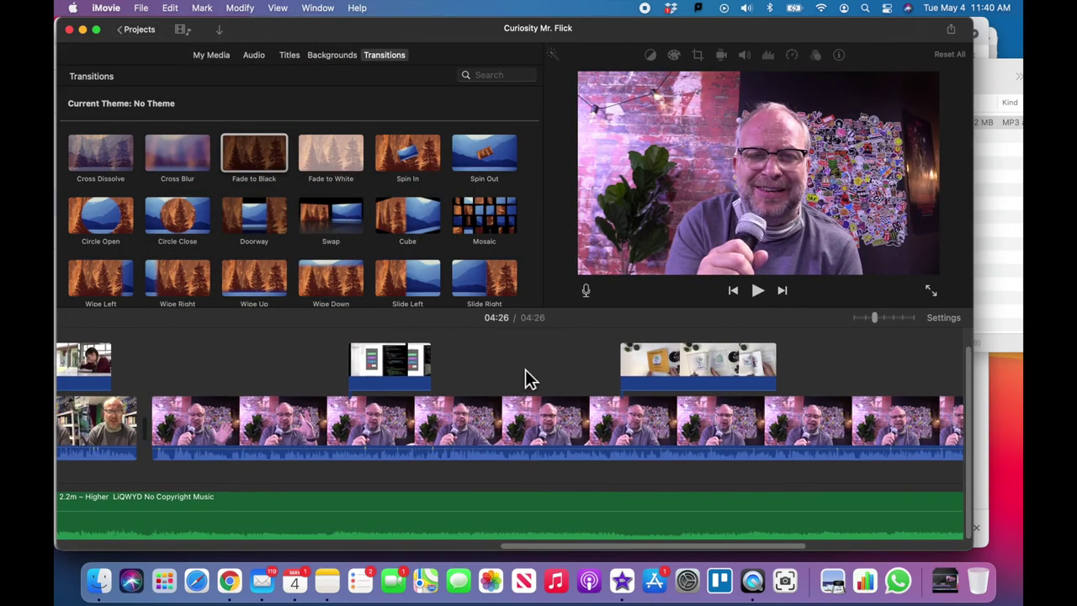
pyautogui.hscroll(2, 525, 369)
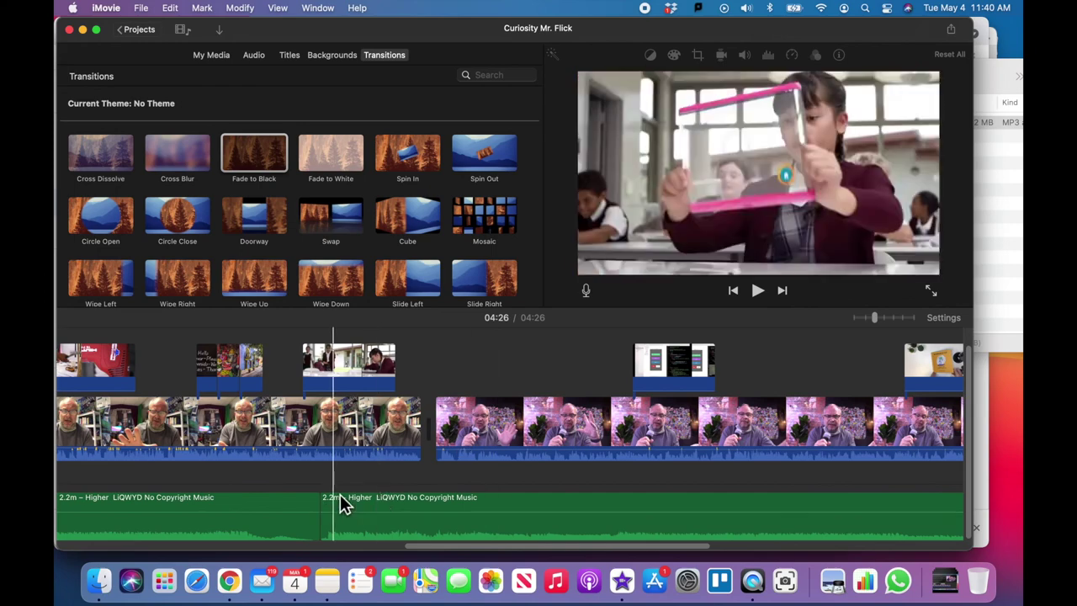
pyautogui.hscroll(3, 429, 507)
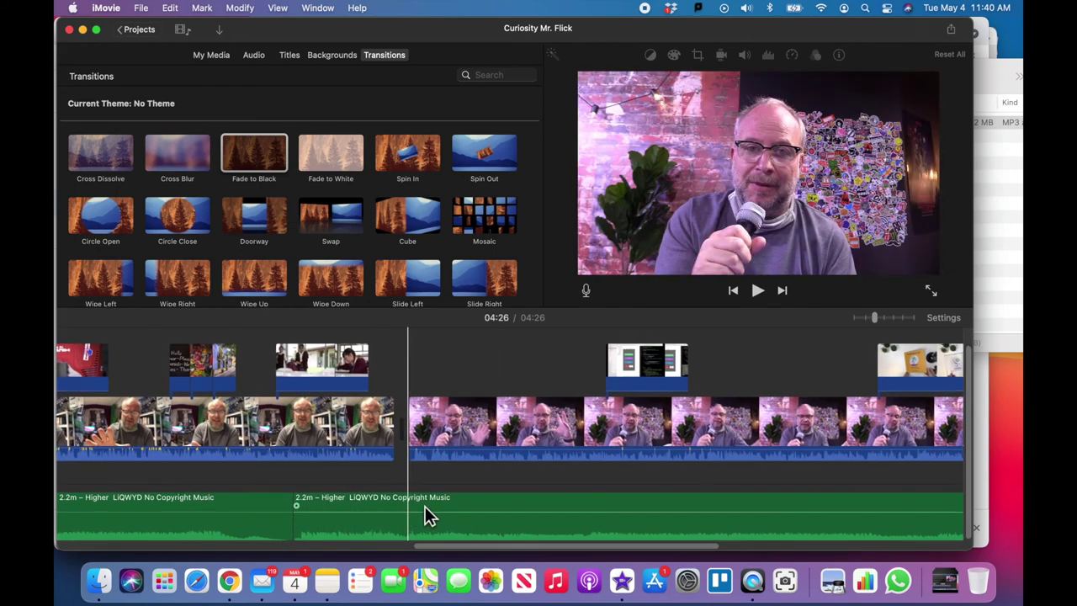
pyautogui.click(269, 447)
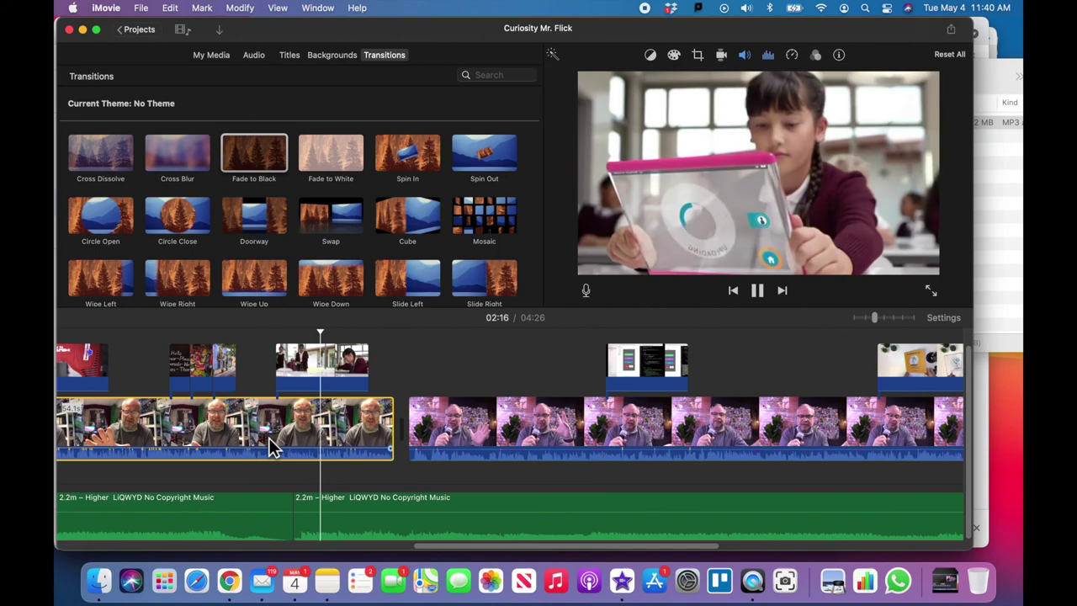
pyautogui.press('space')
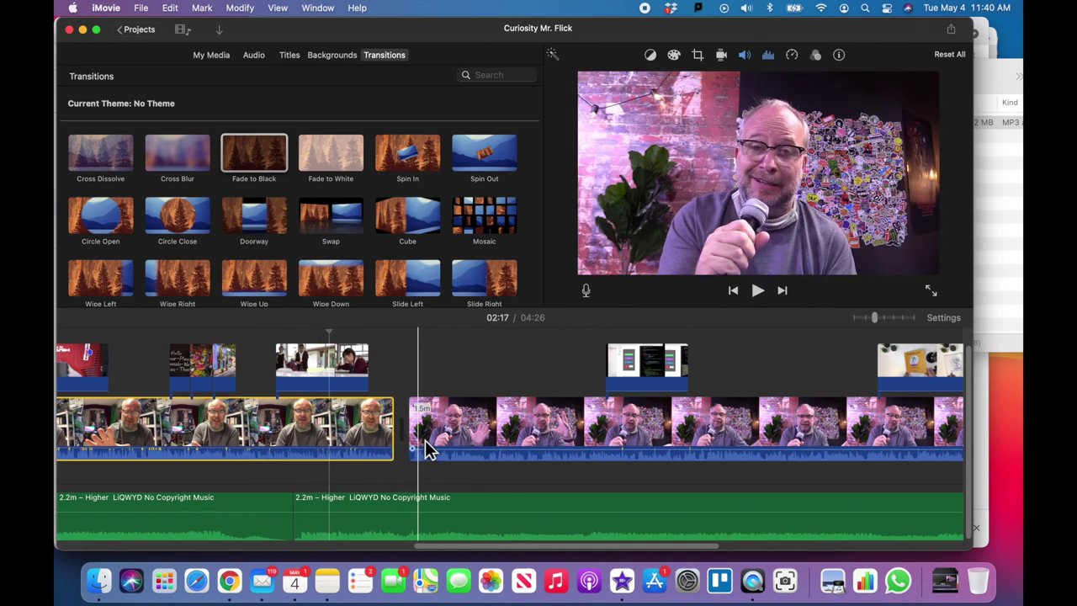
pyautogui.hscroll(5, 425, 442)
pyautogui.hscroll(10, 425, 448)
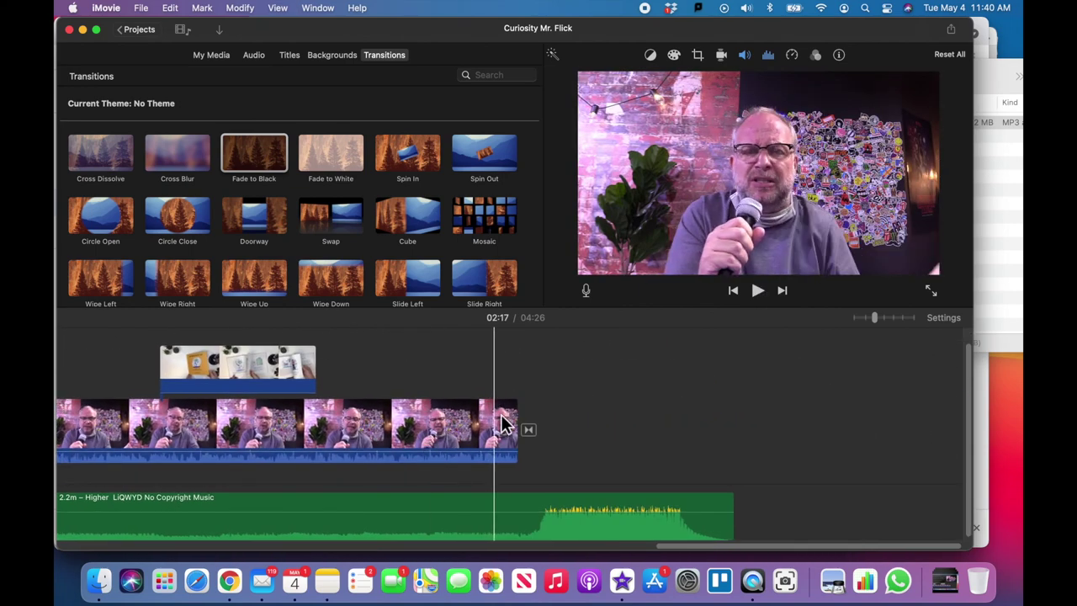
pyautogui.press('space')
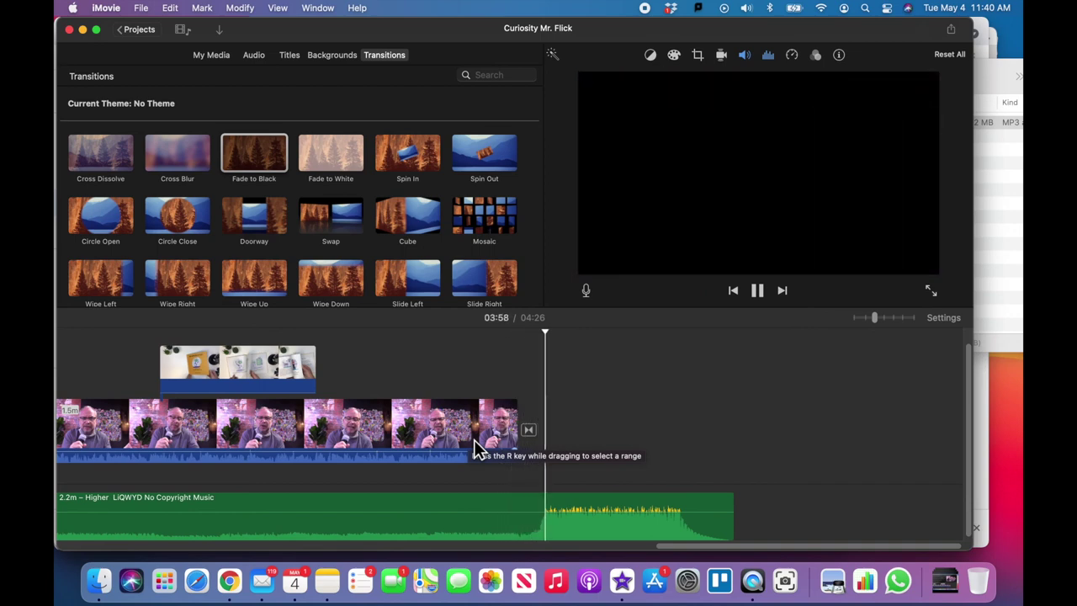
# Stop at 04:00 and trim the pasted music to end just past the video, making 04:07.
pyautogui.press('space')
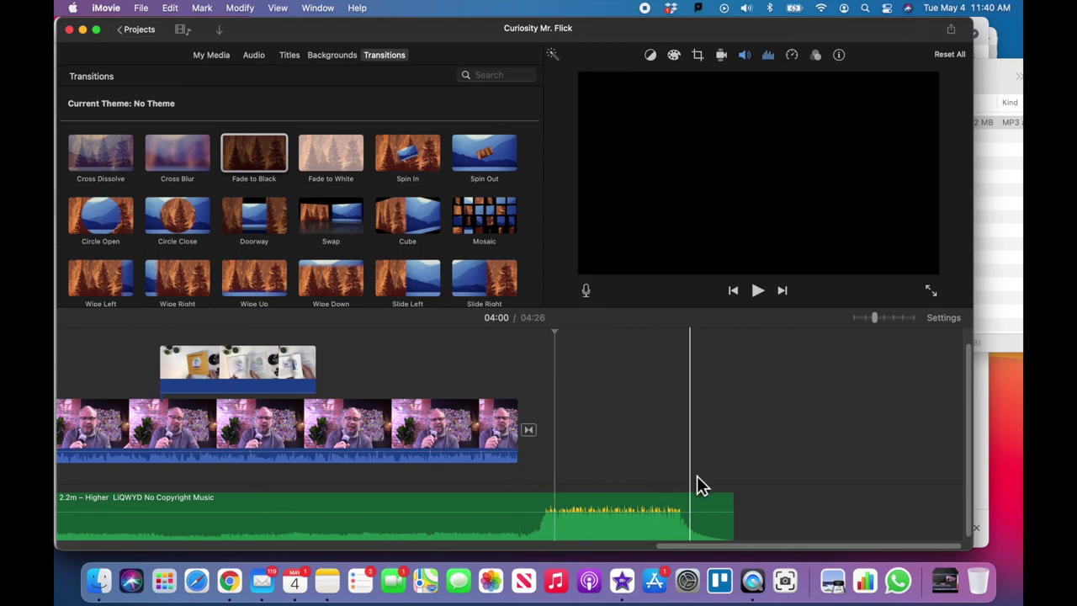
pyautogui.moveTo(743, 524); pyautogui.dragTo(604, 522)
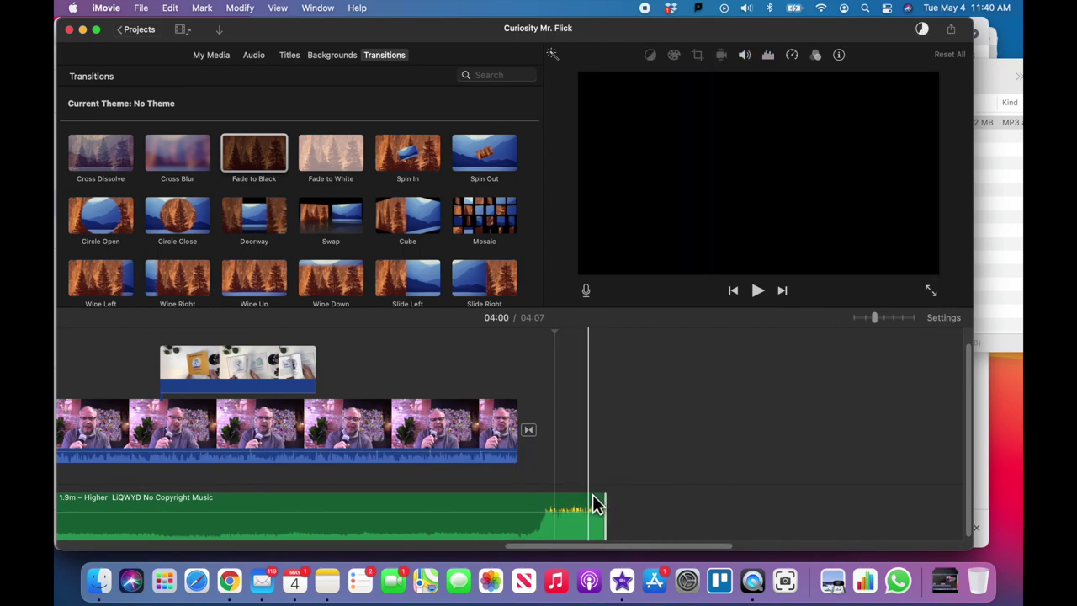